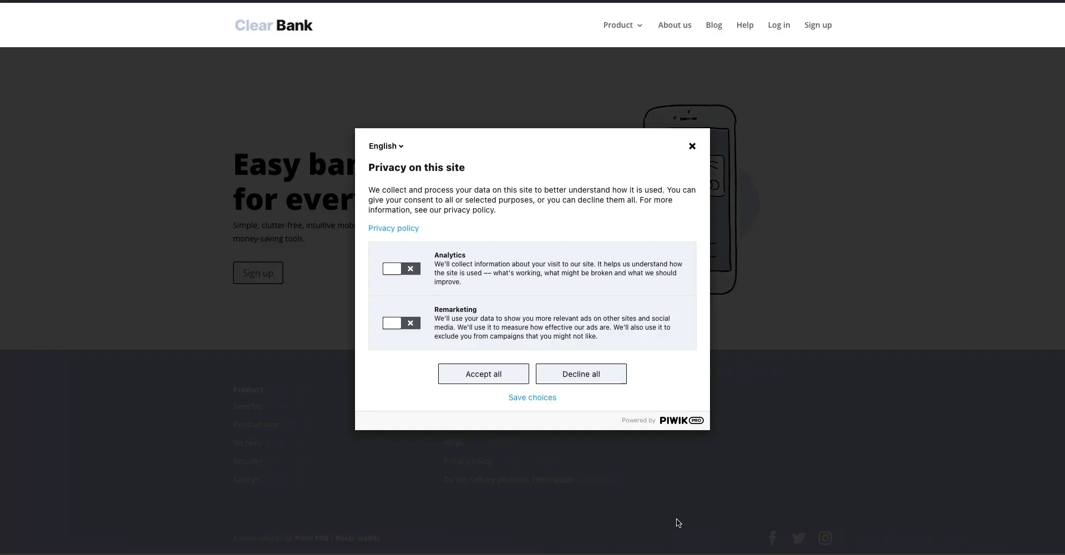
Allow Analytics and Remarketing in the Clear Bank consent form, and decline all consents on Demo Bank, closing its confirmation.
click(413, 271)
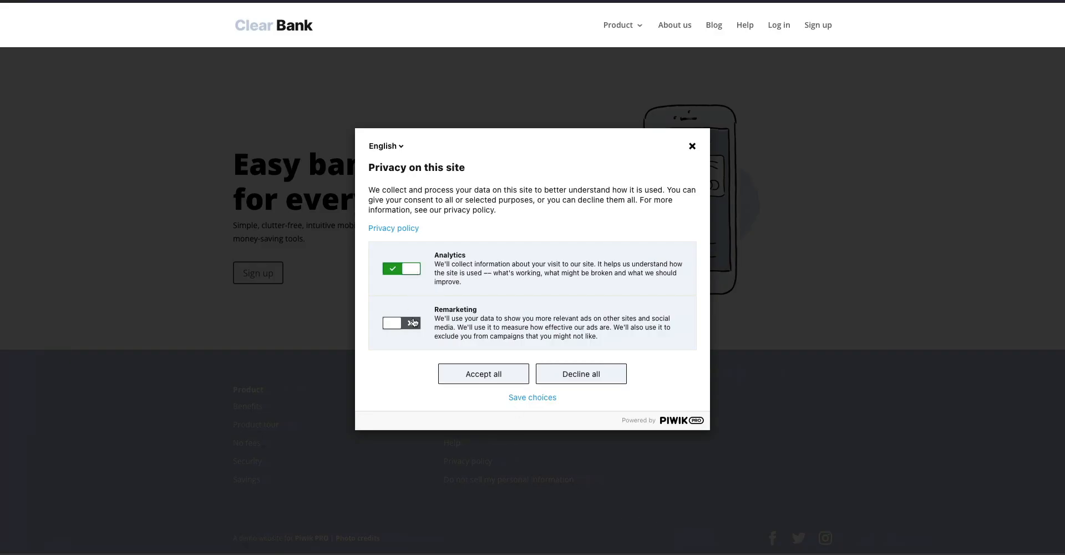
click(413, 323)
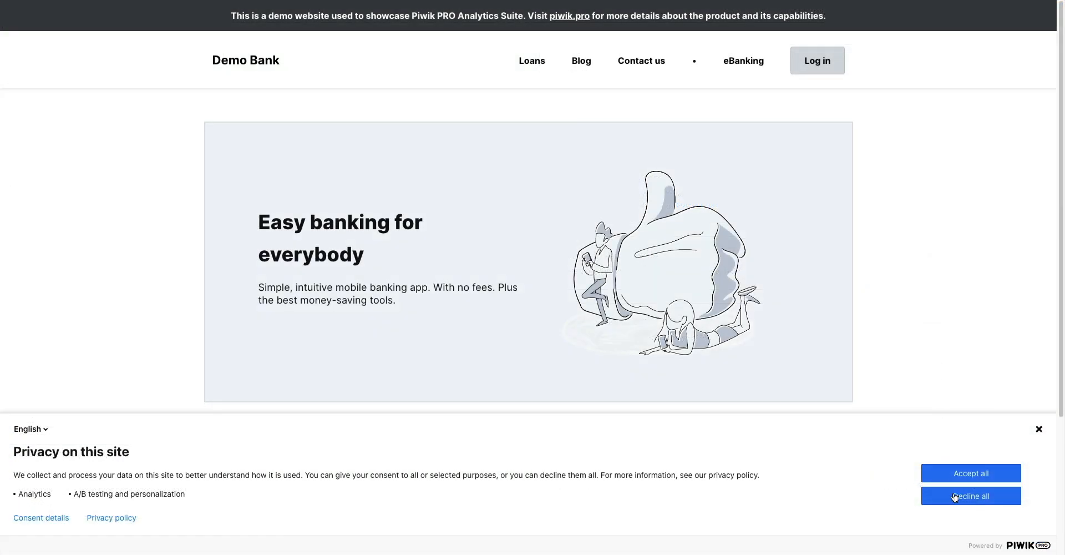
click(955, 496)
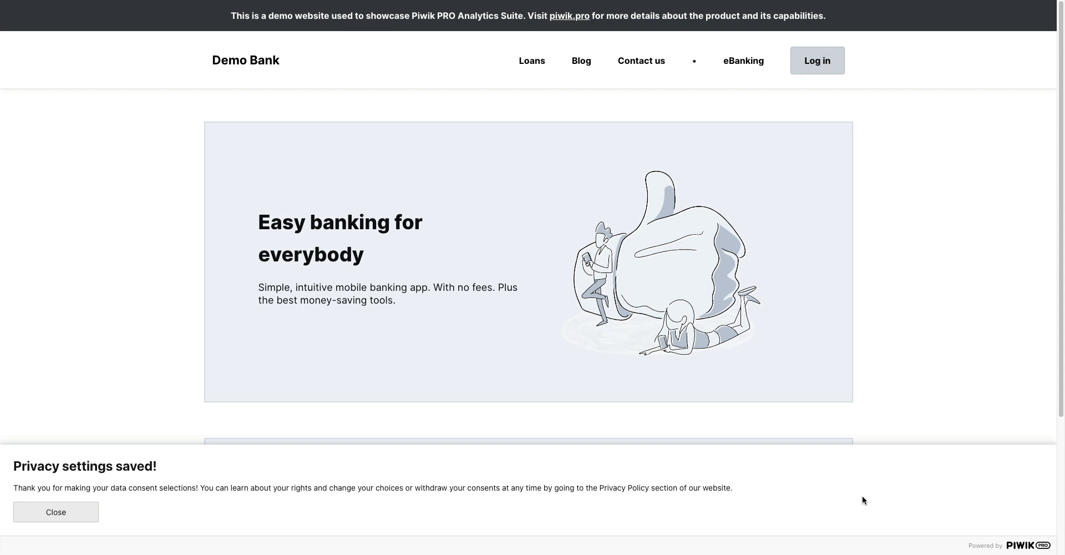
click(91, 513)
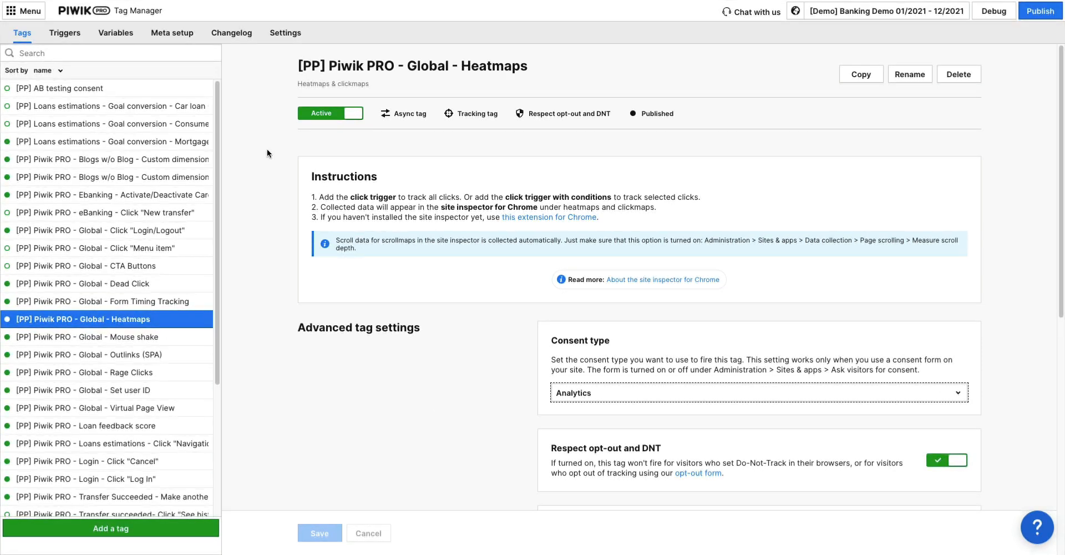
Switch to Tag Manager and choose the [Demo] Banking Demo 01/2021 - 12/2021 site.
click(35, 12)
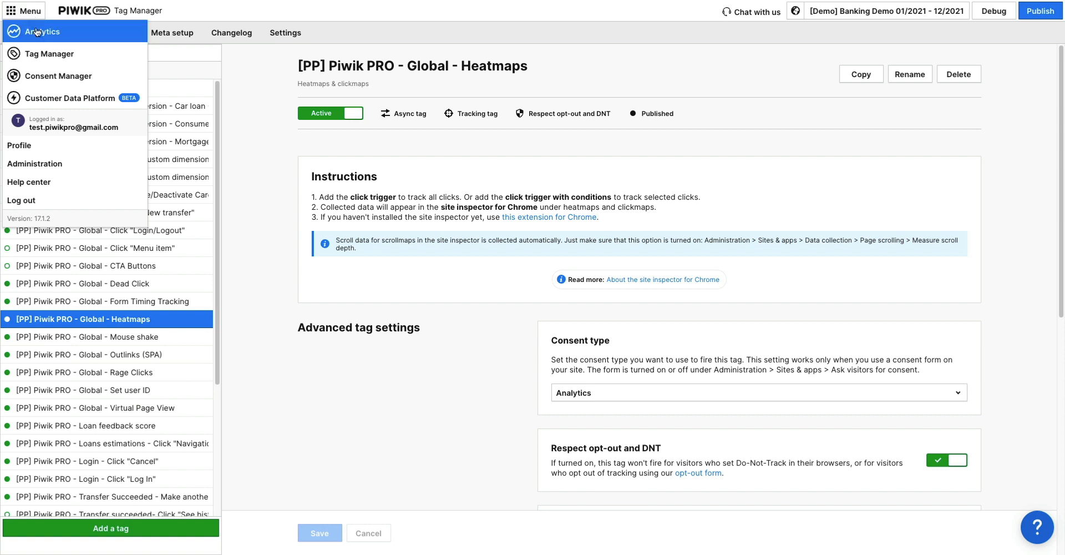
click(34, 56)
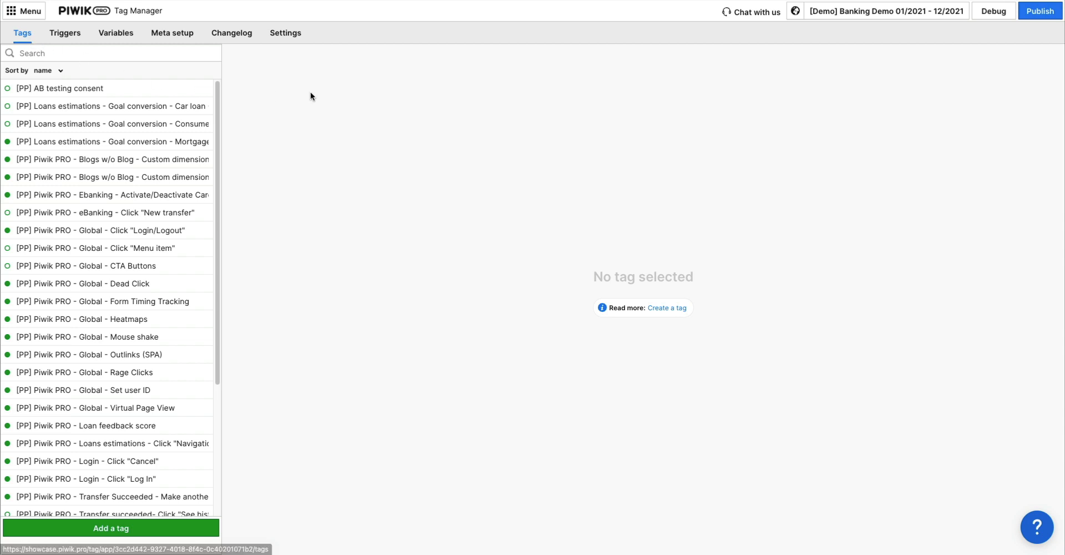
click(850, 17)
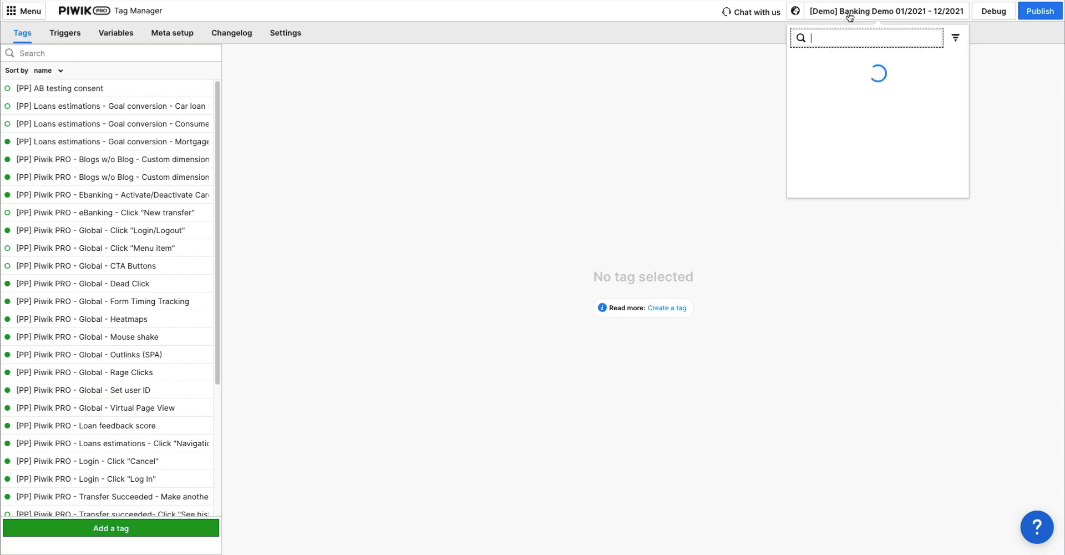
click(848, 57)
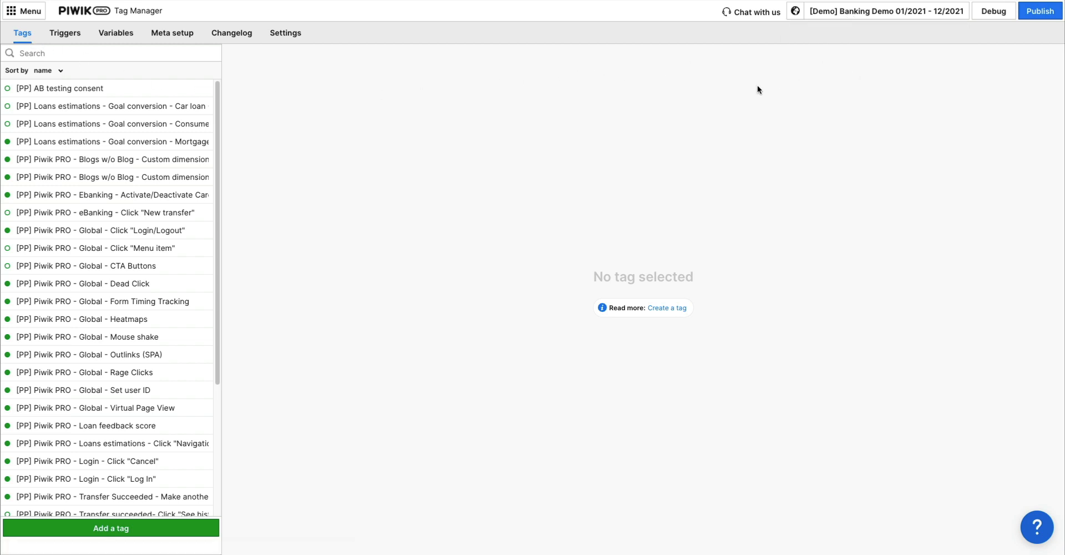
Open the [PP] Piwik PRO - Global - Heatmaps tag and set its consent type to Analytics.
click(134, 319)
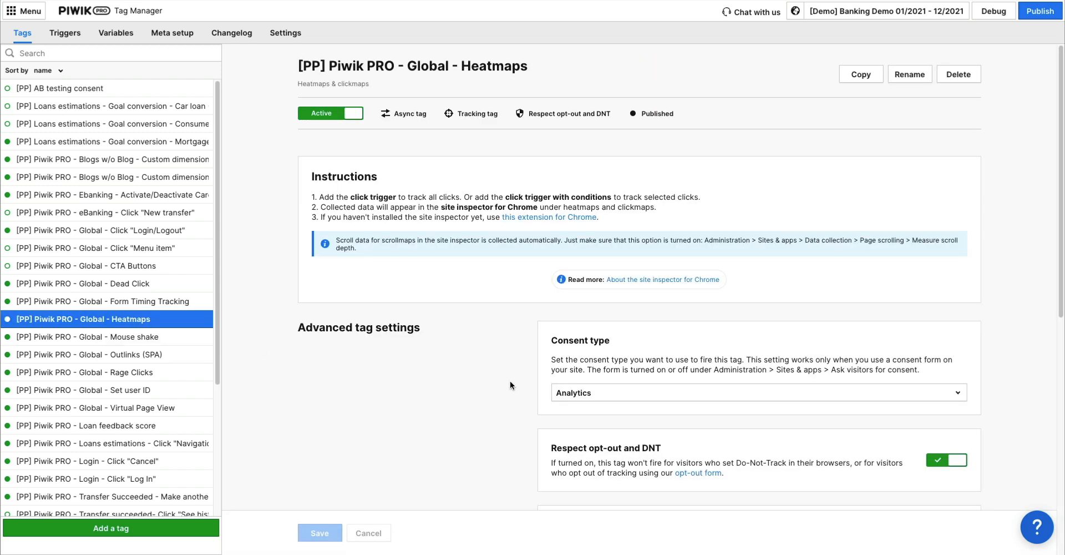
click(959, 396)
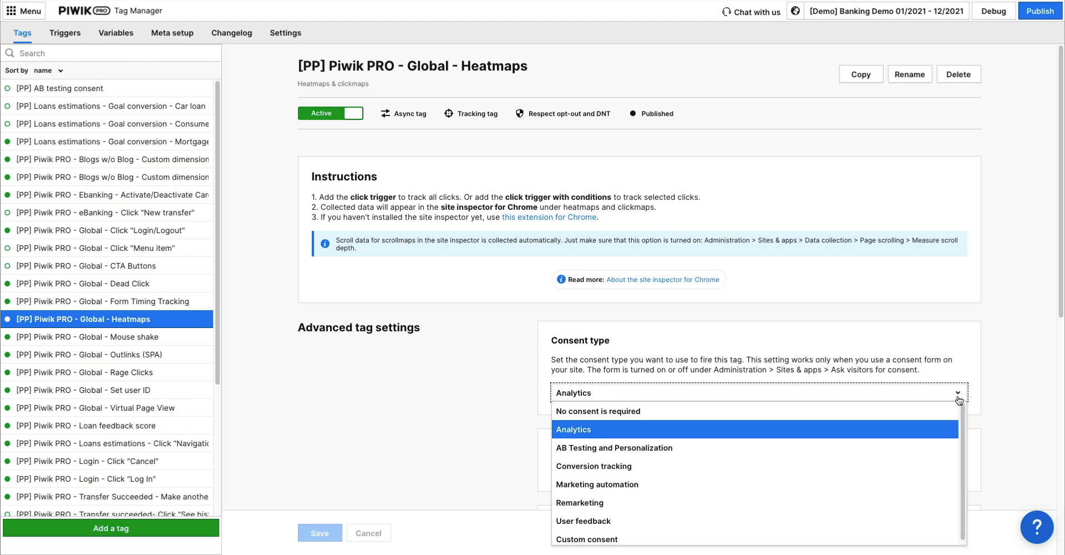
click(913, 433)
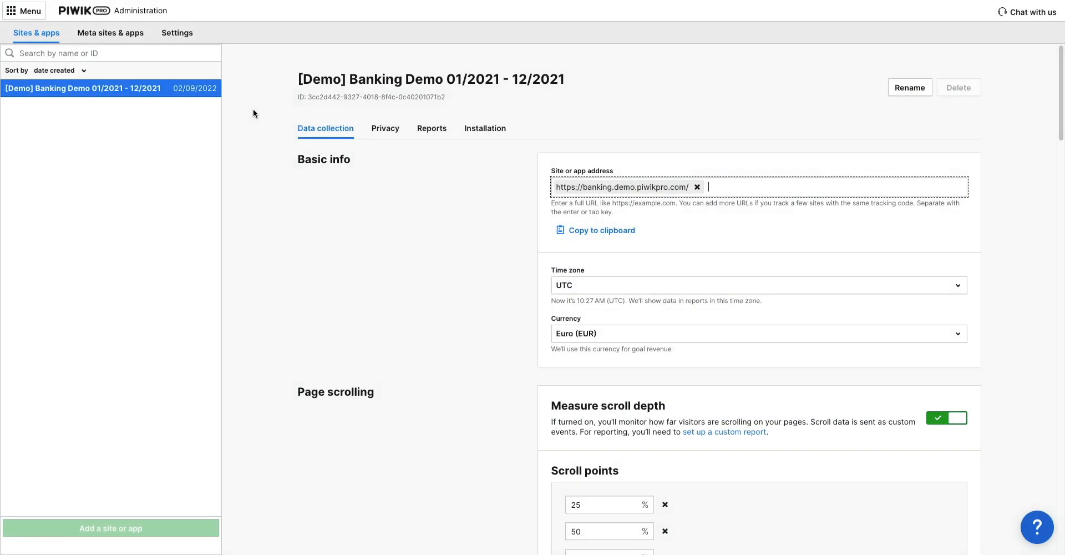
Open the privacy settings of the [Demo] Banking Demo 01/2021 - 12/2021 site in Administration.
click(33, 17)
click(32, 19)
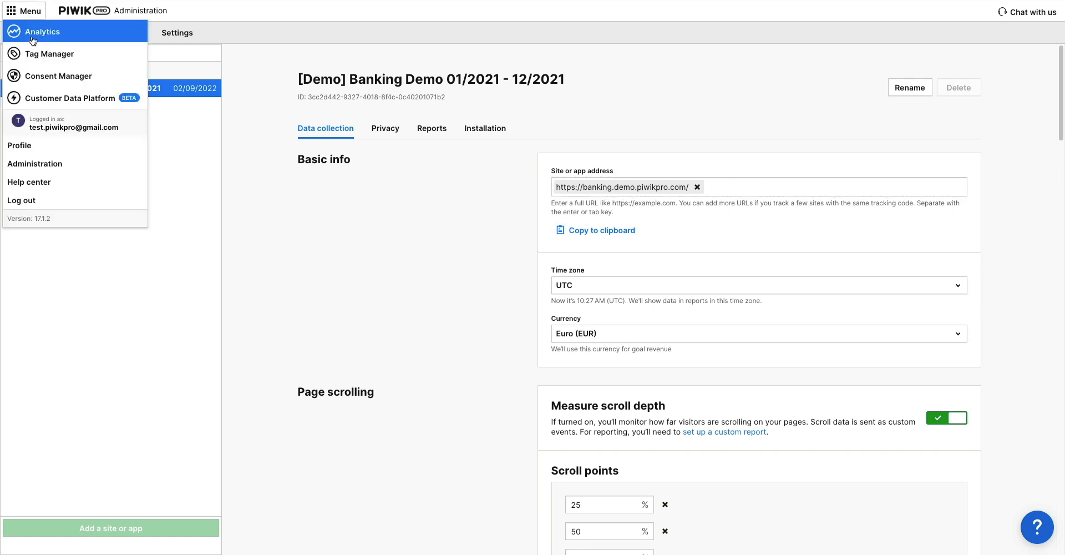
click(35, 165)
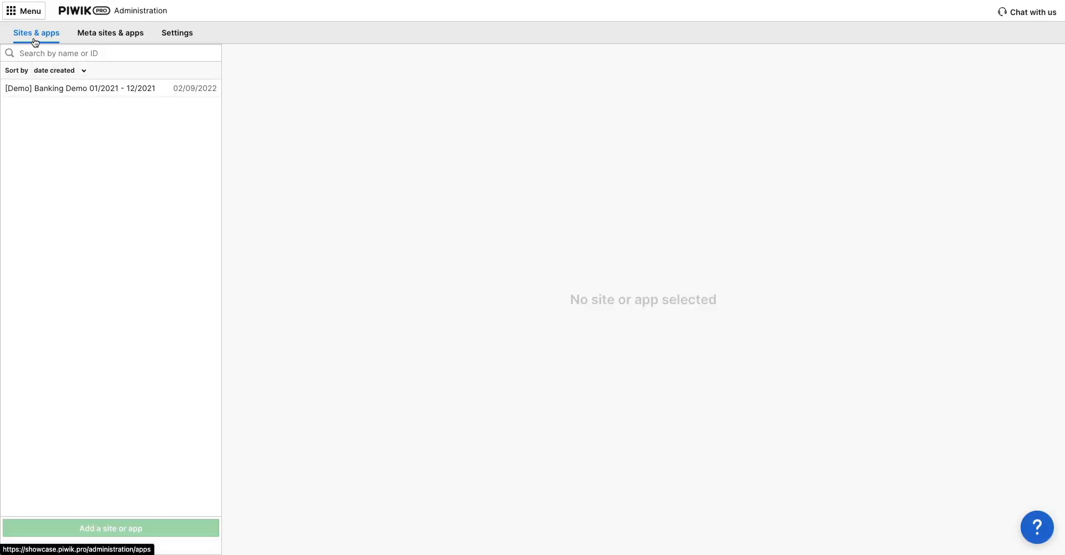
click(40, 93)
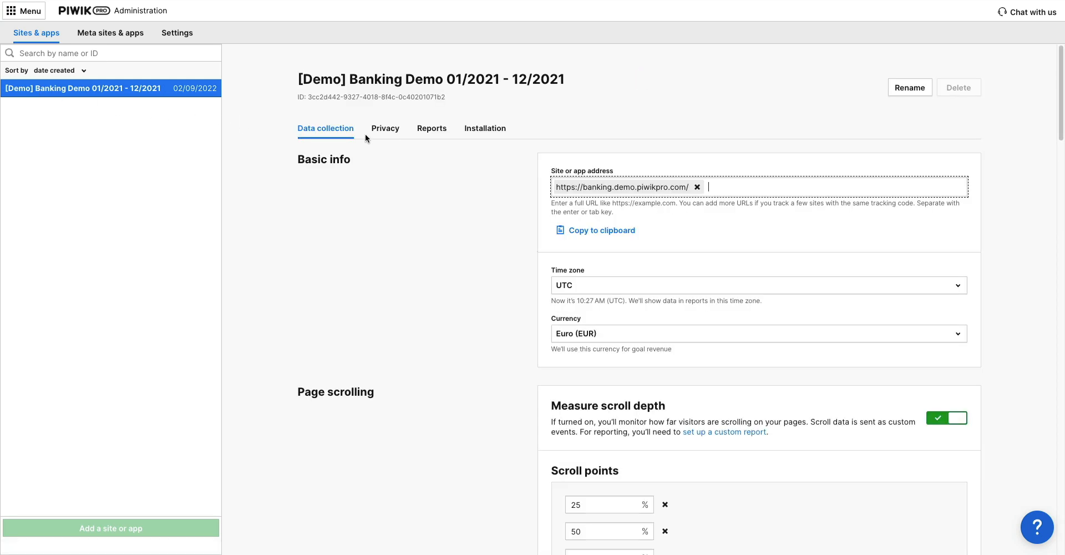
click(379, 135)
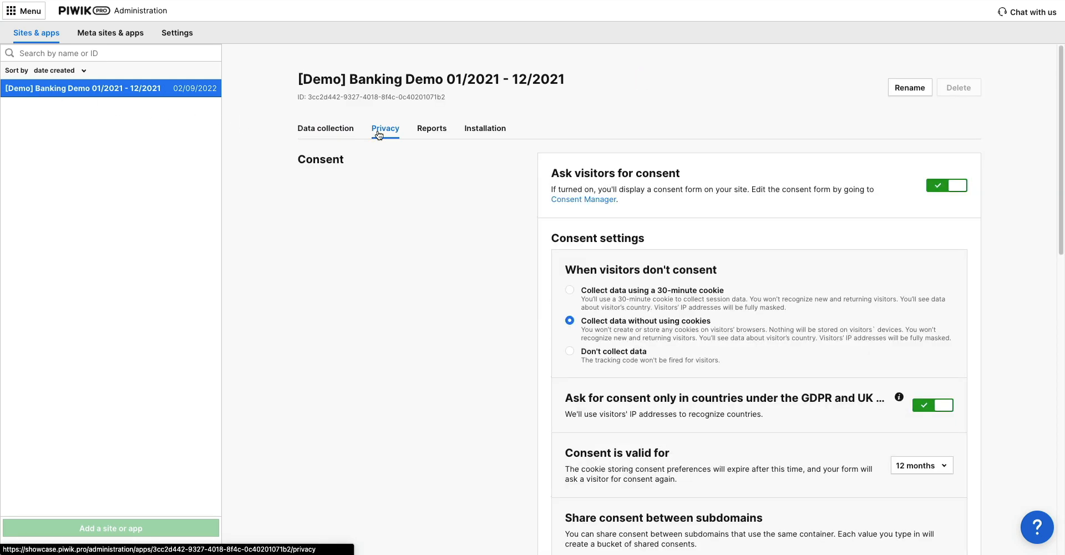
Try switching Ask visitors for consent off and on, leaving it off.
click(937, 190)
click(938, 189)
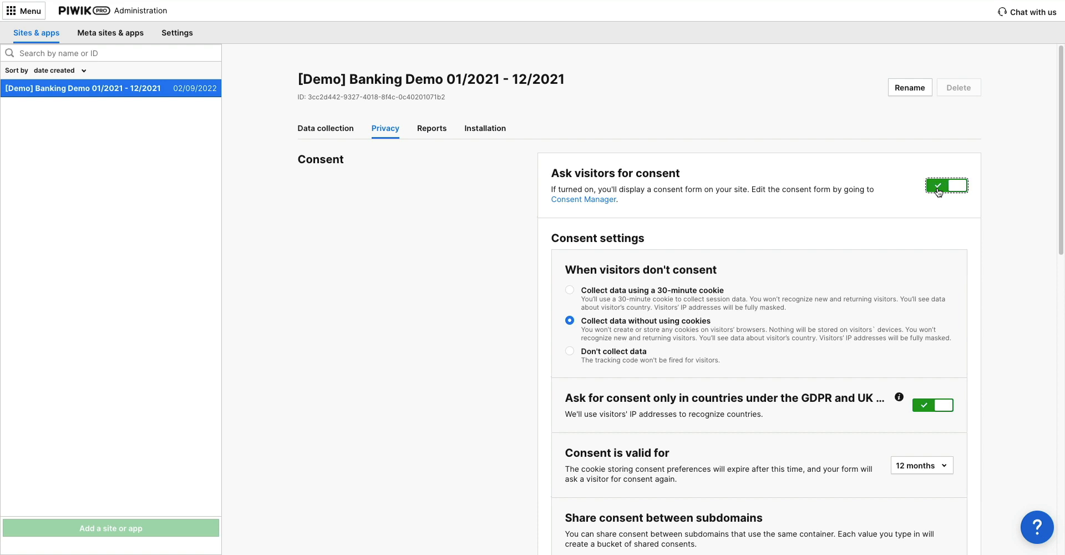
click(937, 187)
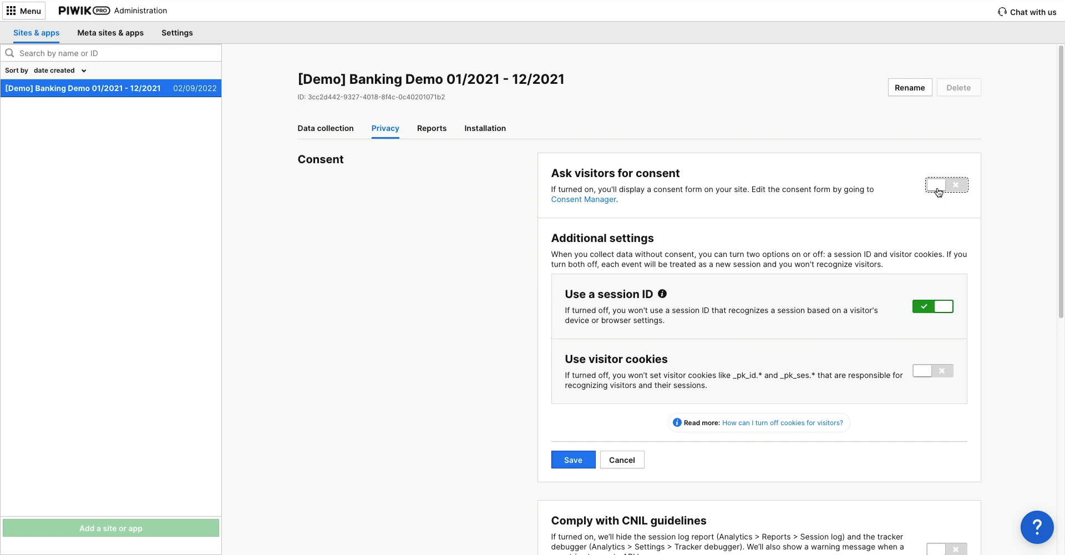
Try out the Use a session ID and Use visitor cookies options, restore both, and turn Ask visitors for consent back on.
click(932, 306)
click(932, 305)
click(940, 370)
click(941, 373)
click(925, 311)
click(925, 310)
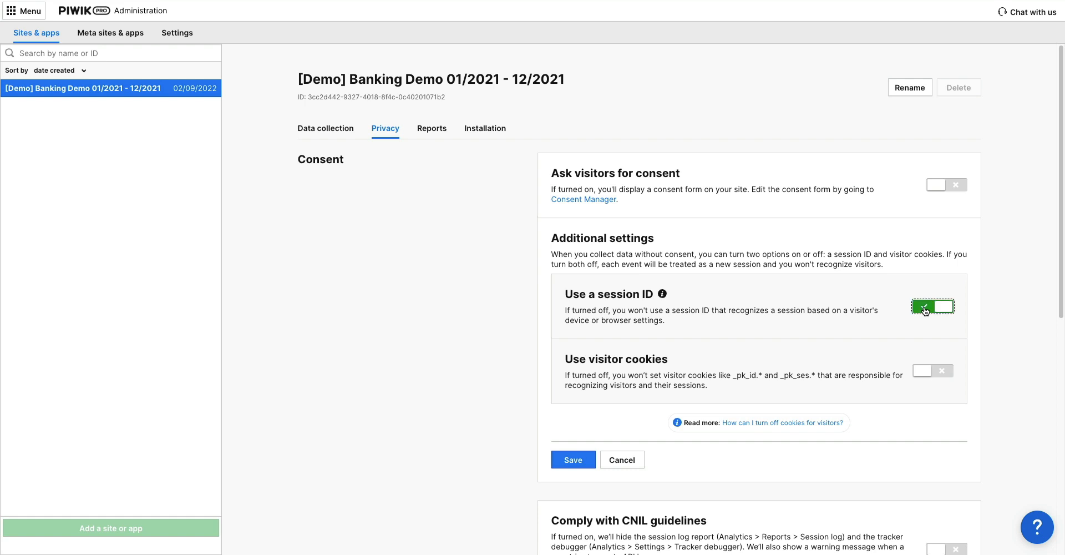
click(957, 191)
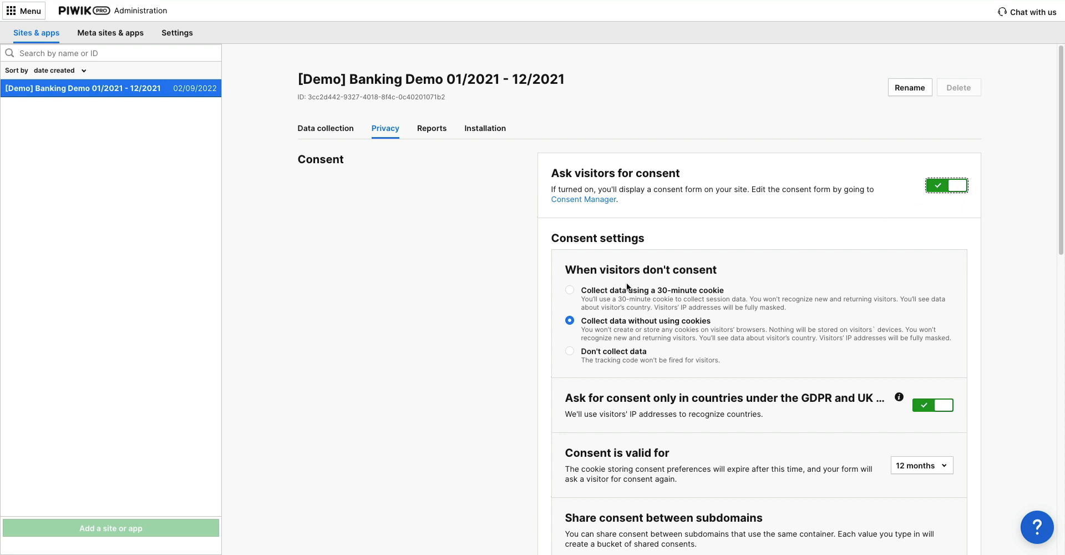
Go through the data collection options for visitors who don't consent and choose Don't collect data.
click(570, 290)
click(571, 322)
click(571, 352)
Try turning off the GDPR and UK countries-only consent option, restore it, and look through the consent validity periods.
click(937, 412)
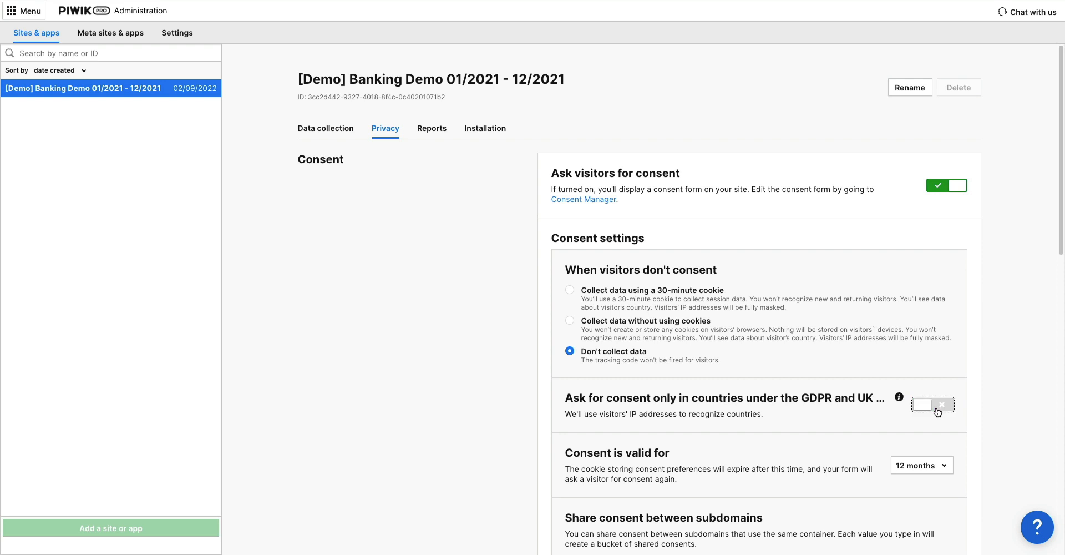
click(938, 412)
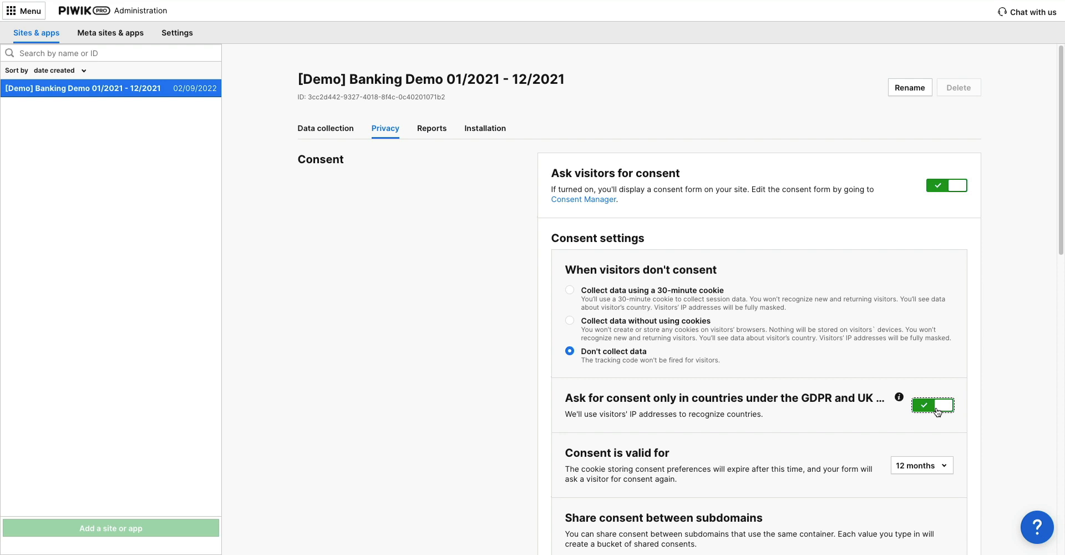
click(945, 465)
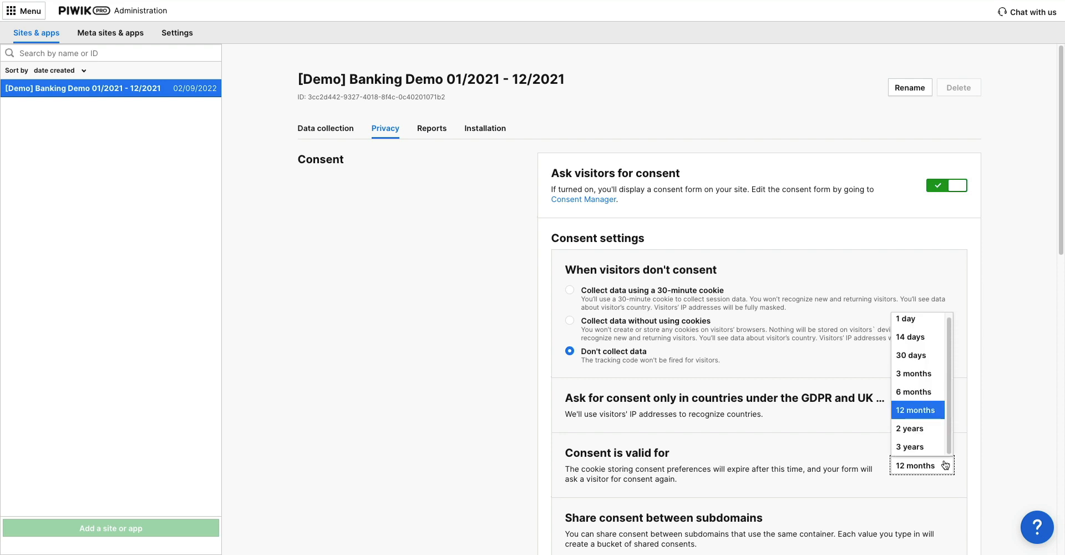
click(945, 464)
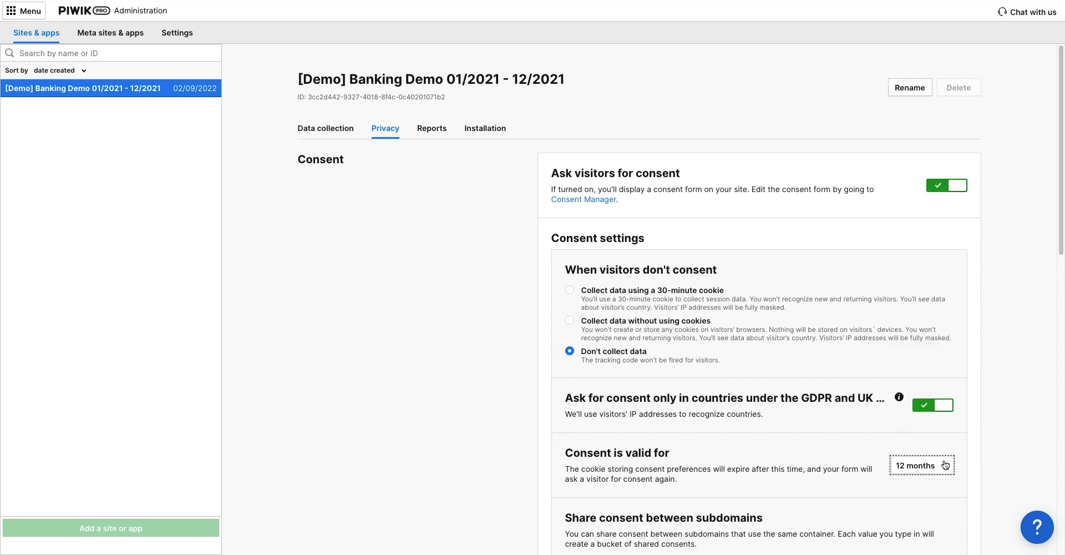
Try turning on Use a custom consent form and switch it back off.
scroll(944, 459, down, 3)
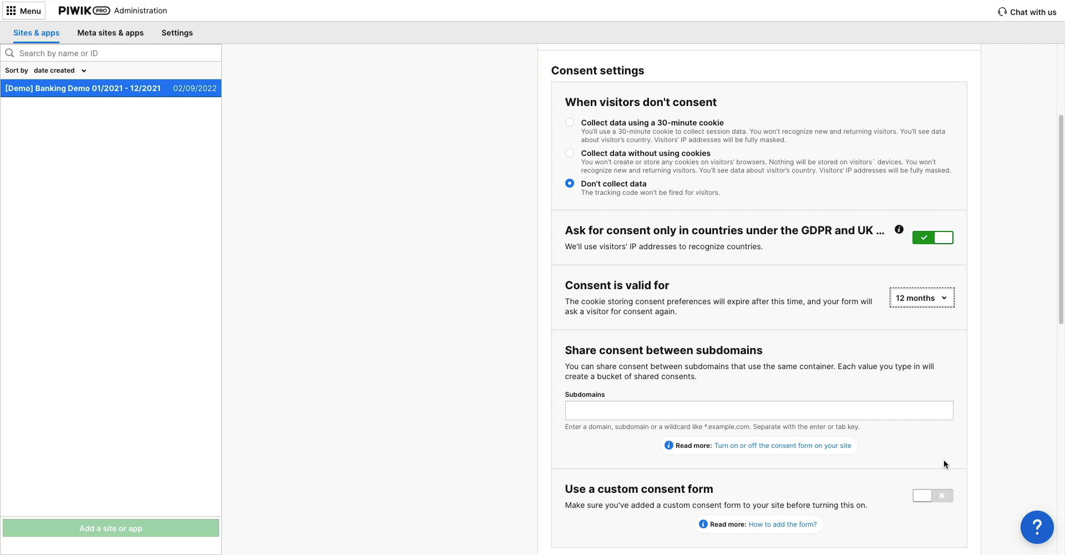
scroll(944, 460, down, 2)
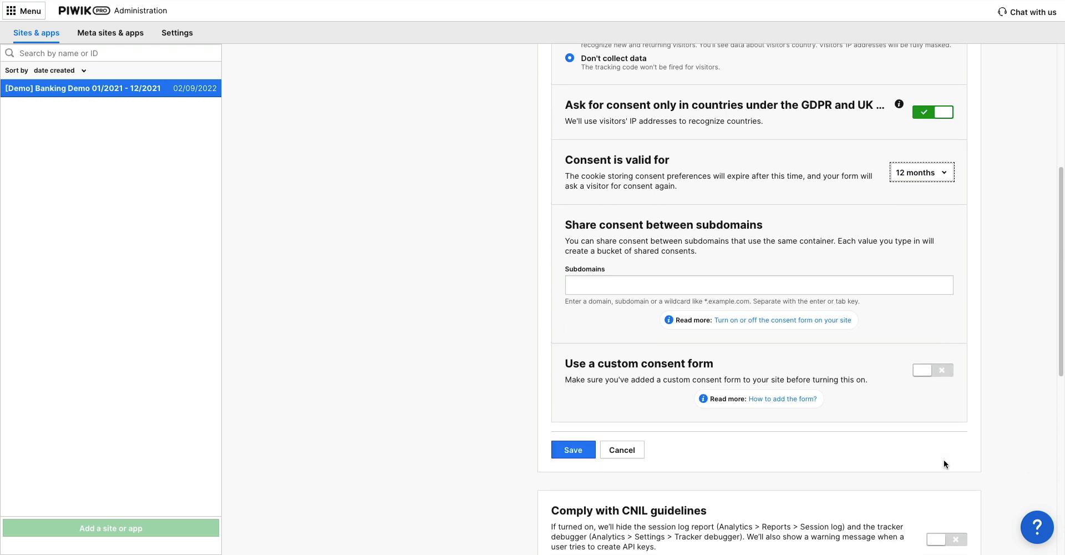
click(944, 369)
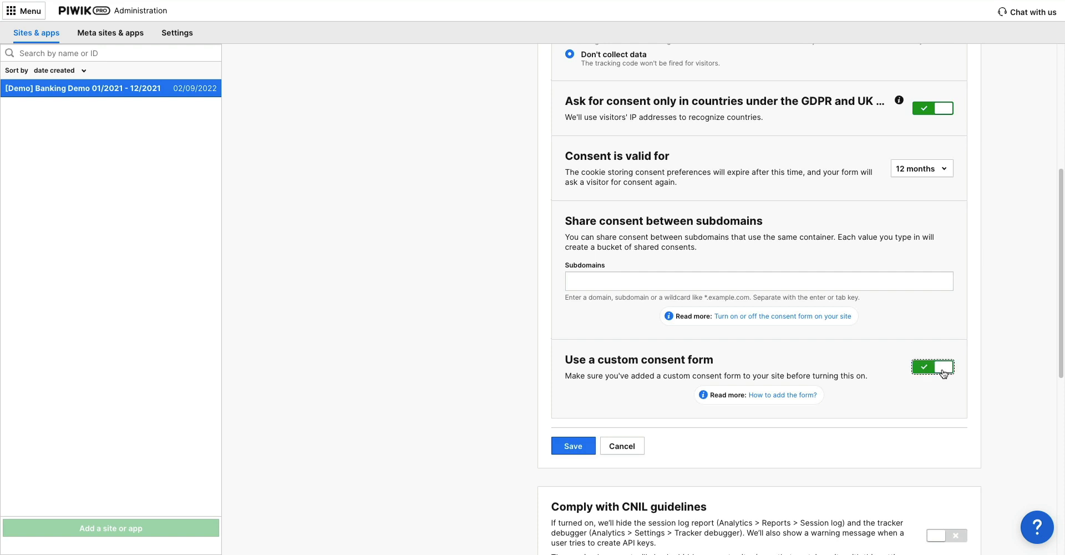
click(943, 369)
Turn on Comply with CNIL guidelines and Don't collect visitor's device data for the site.
scroll(943, 373, down, 3)
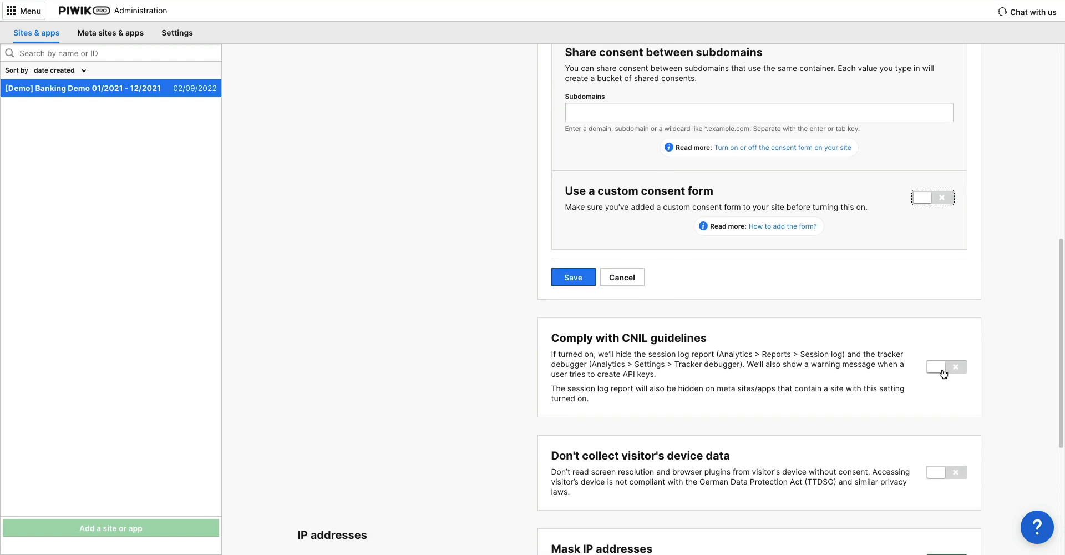
click(943, 369)
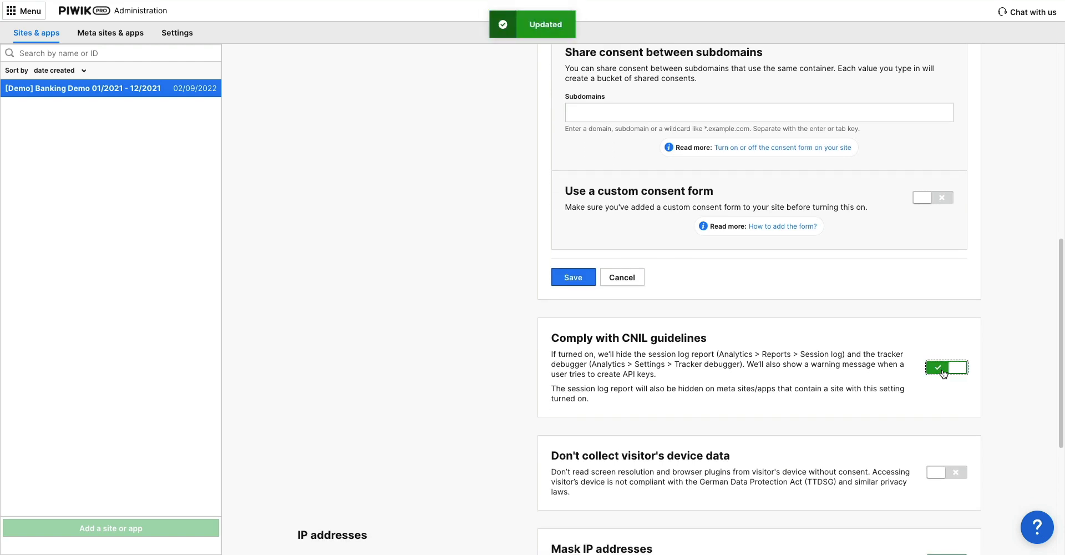
scroll(942, 371, down, 2)
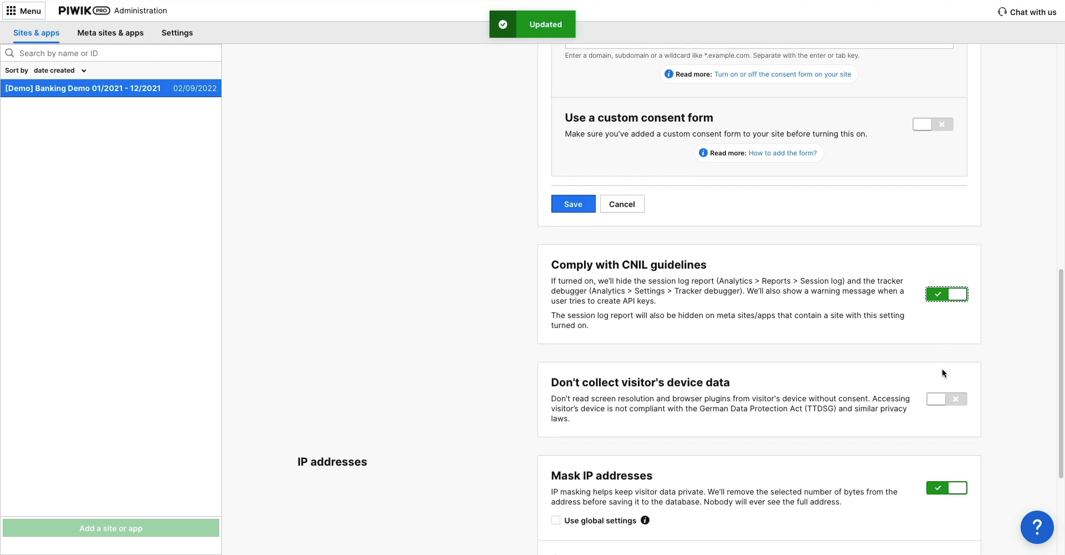
click(942, 370)
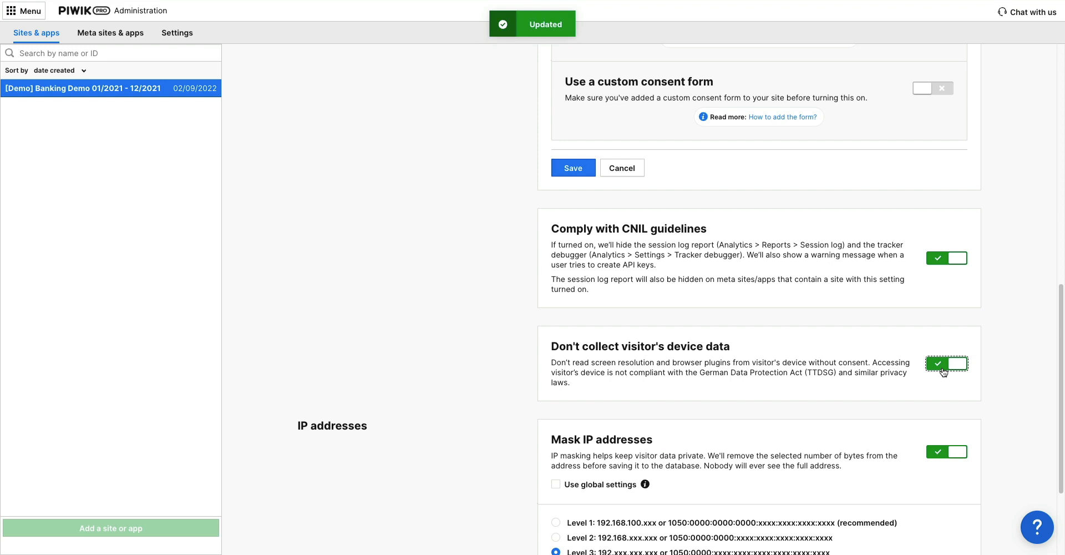
Try using global settings for IP masking, revert it, and look through the location options for unmasked IP addresses.
scroll(944, 370, down, 3)
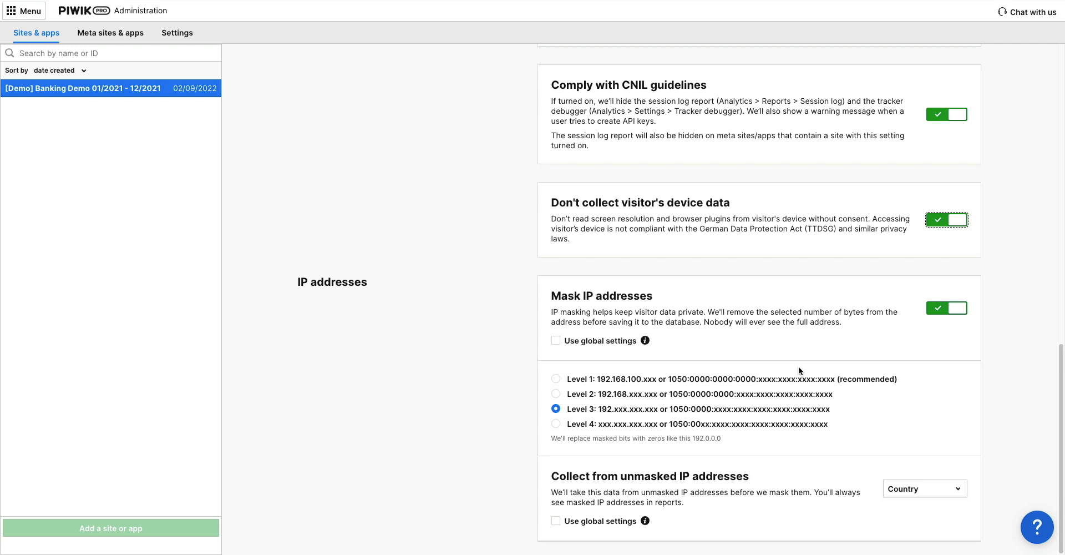
click(556, 340)
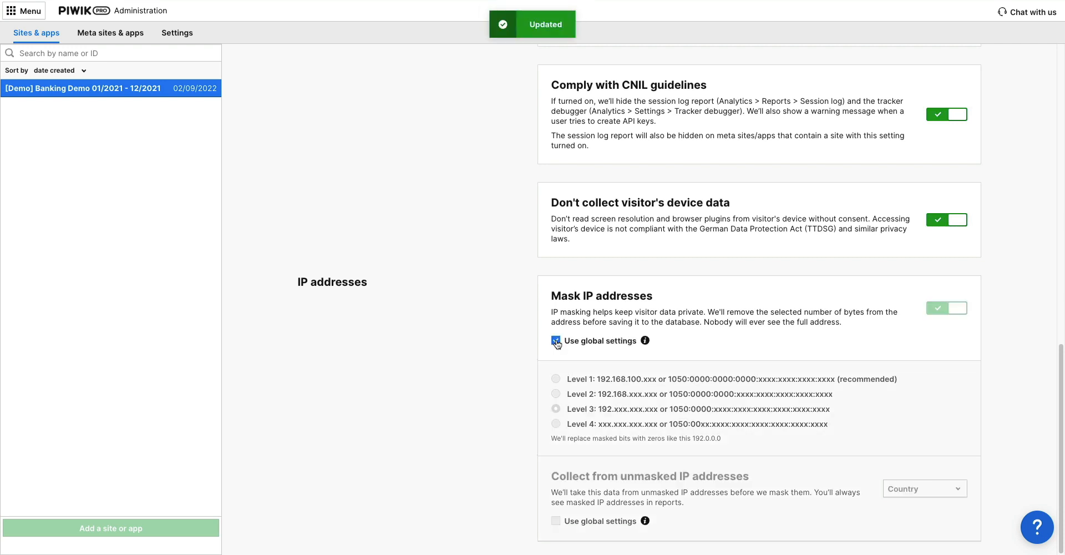
click(556, 341)
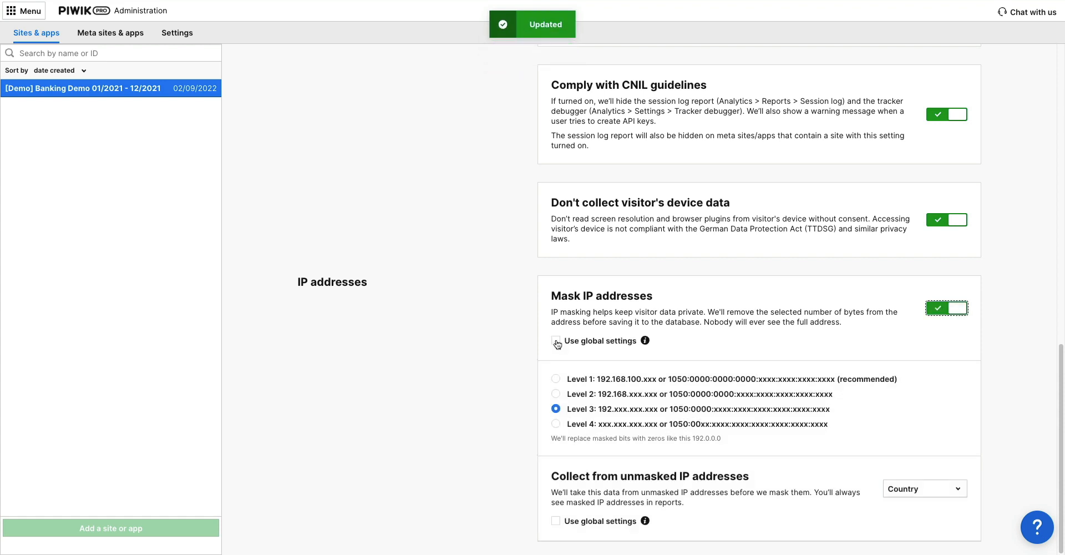
click(939, 489)
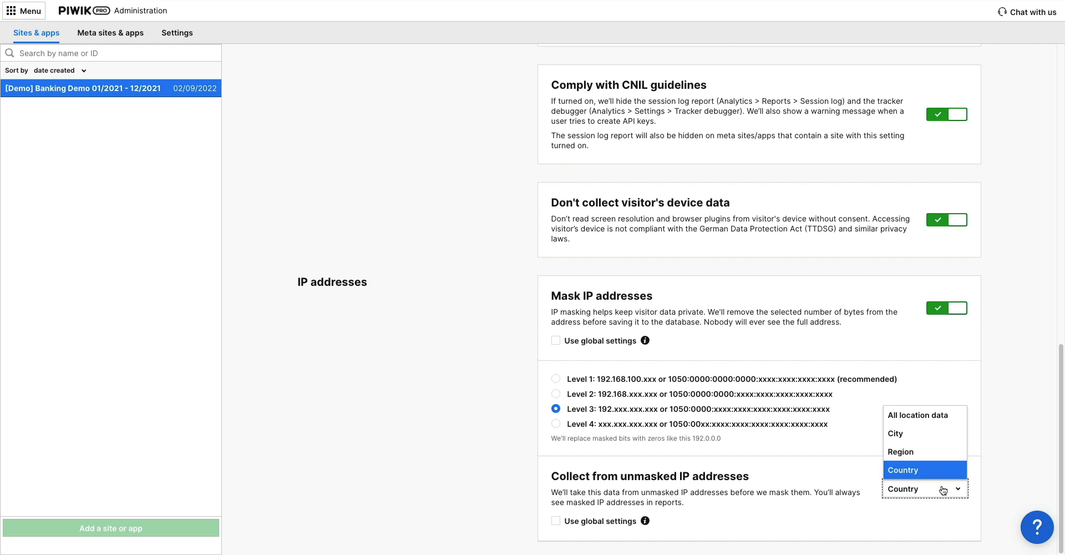
click(593, 523)
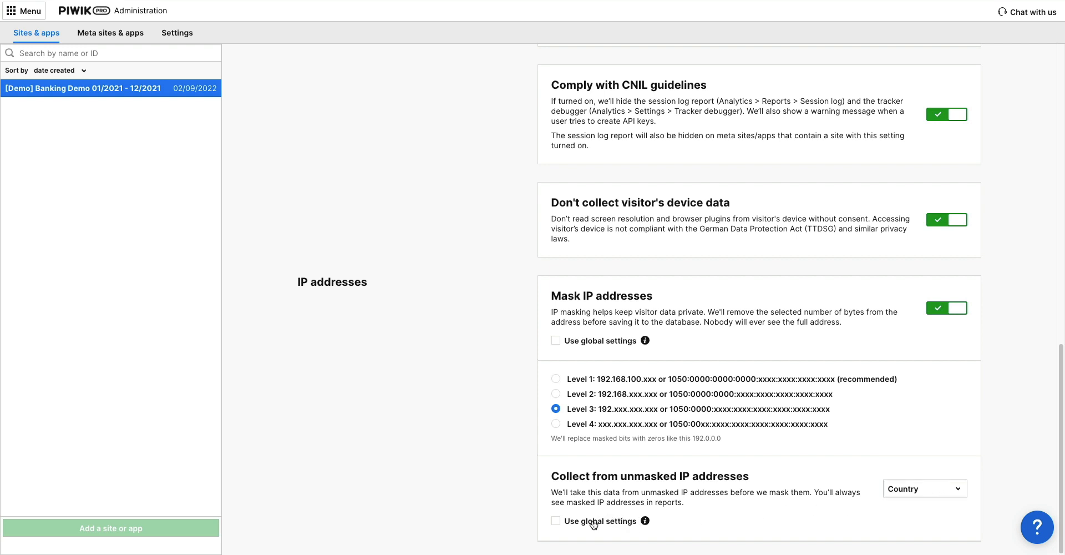
Set Collect from unmasked IP addresses to use global settings.
click(594, 523)
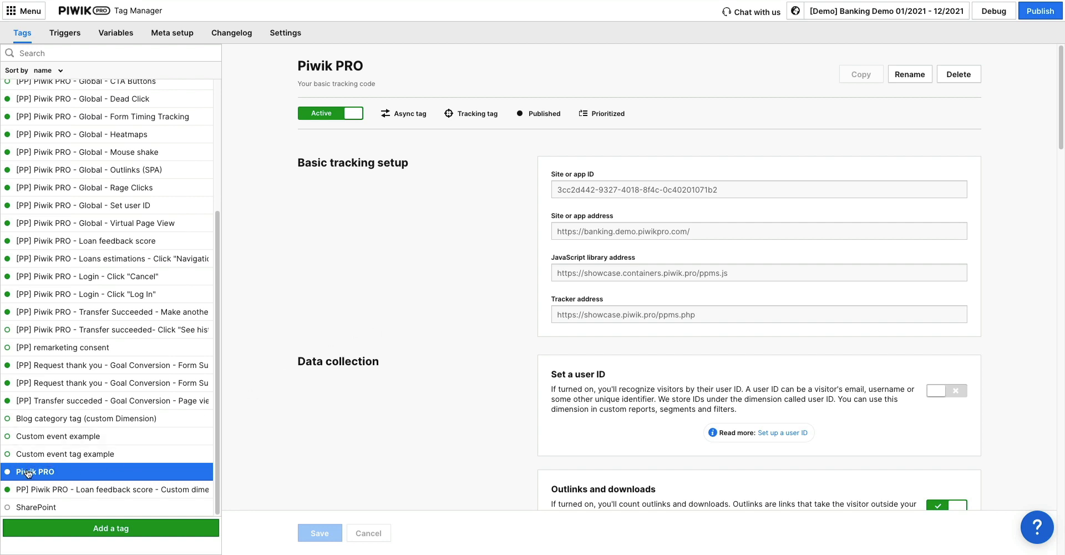
In the Piwik PRO tag's privacy settings, turn off Use visitor cookies and turn on Use secure cookies.
scroll(451, 341, down, 10)
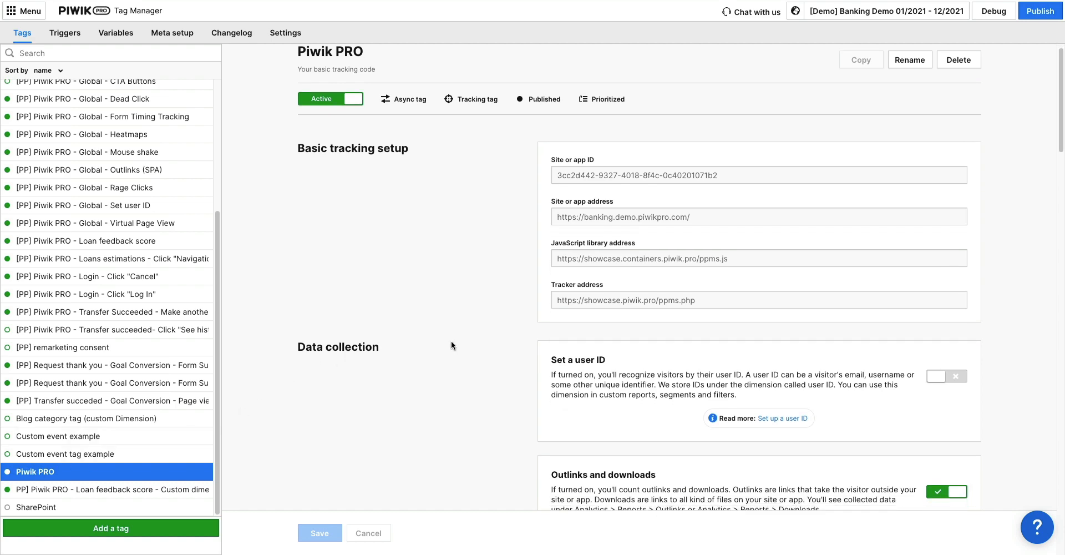
scroll(452, 347, down, 6)
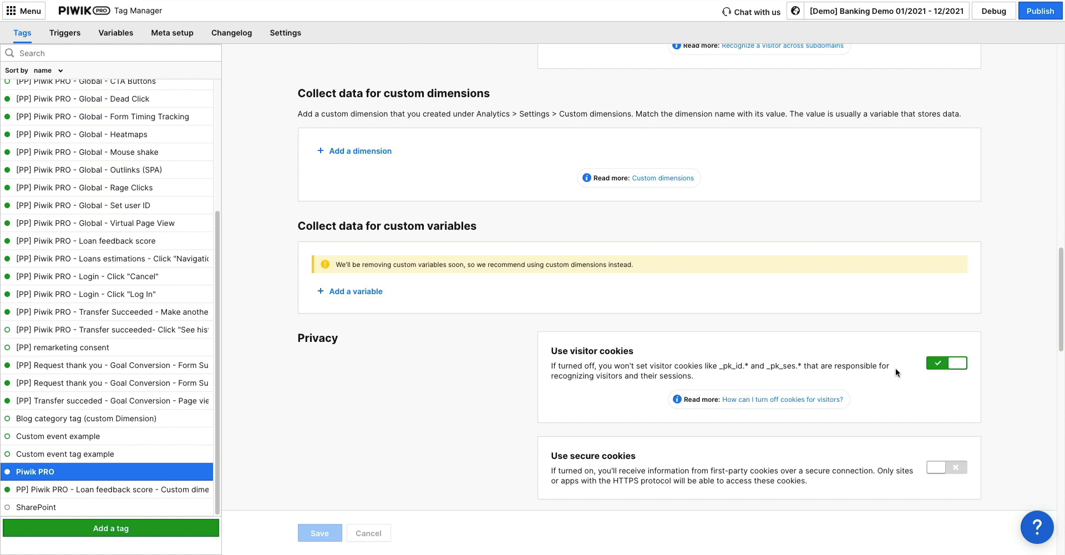
click(939, 368)
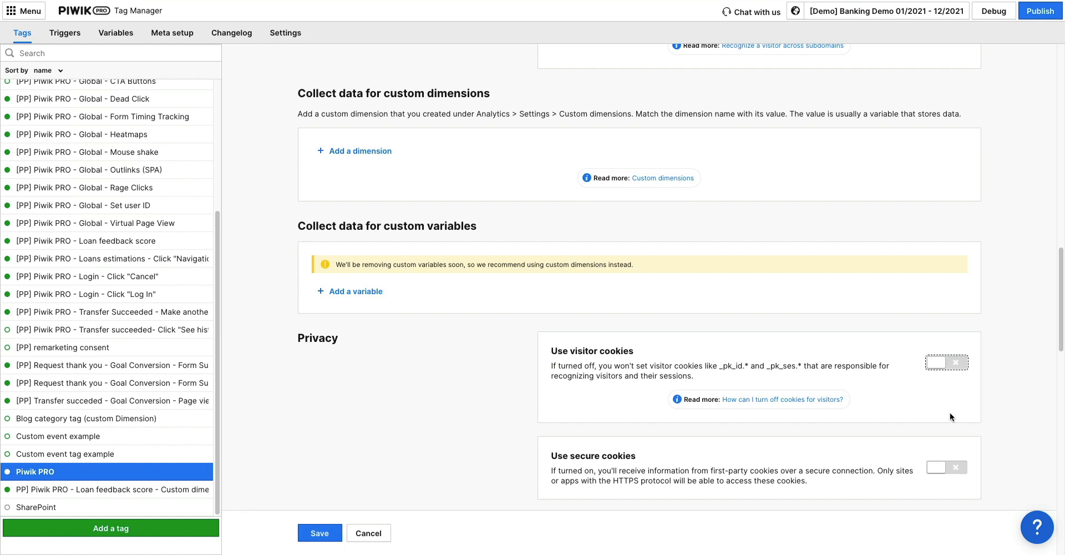
click(955, 467)
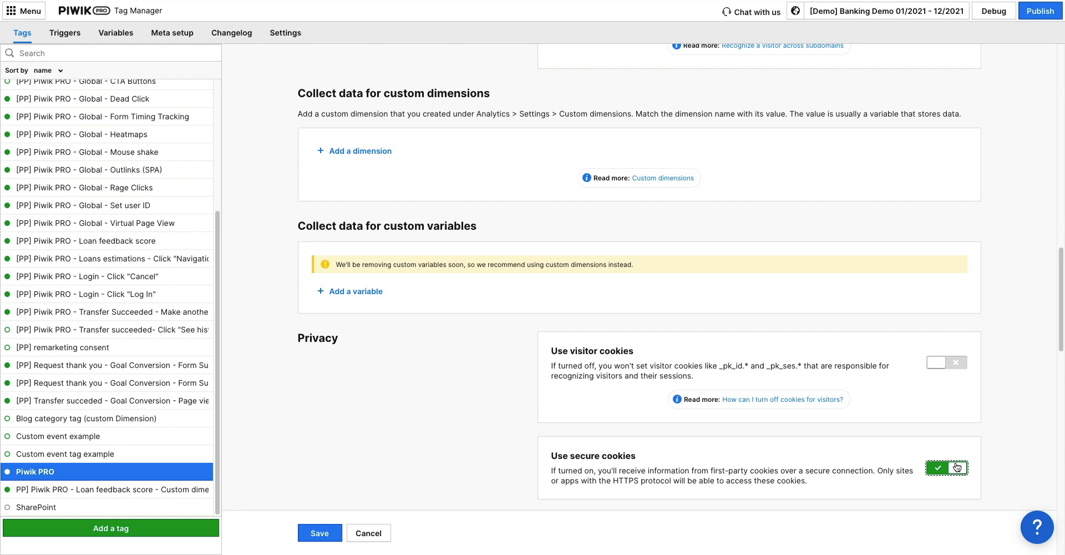
Turn on removal of the visitor cookie and the session cookie at custom time, and look through their time options.
scroll(957, 467, down, 3)
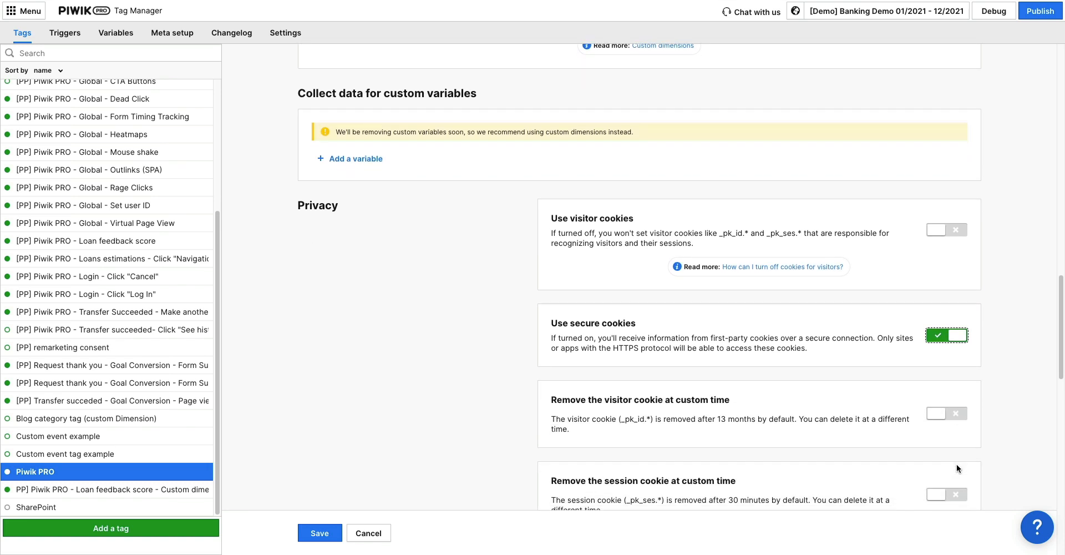
scroll(956, 464, down, 3)
click(955, 272)
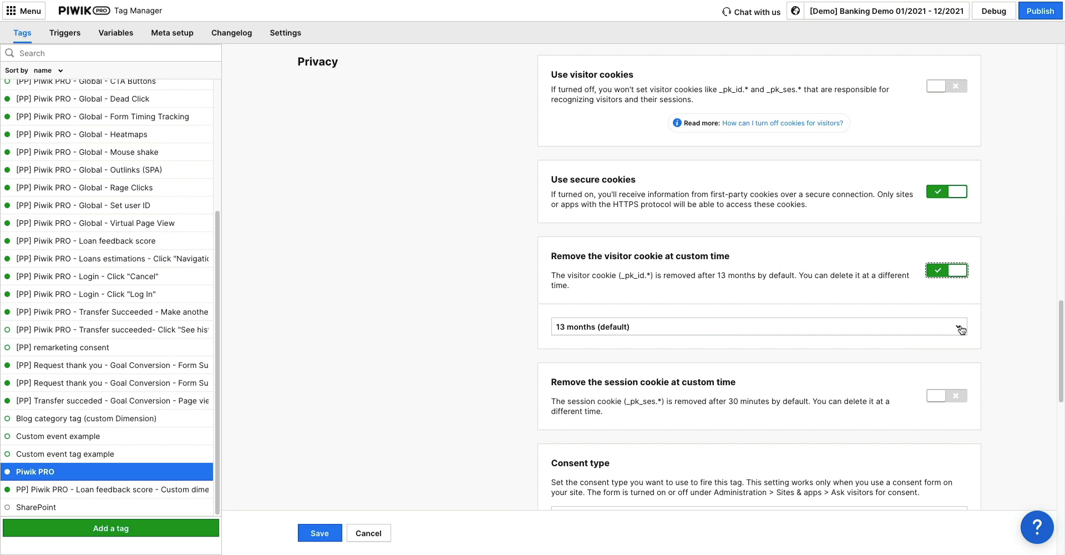
click(960, 328)
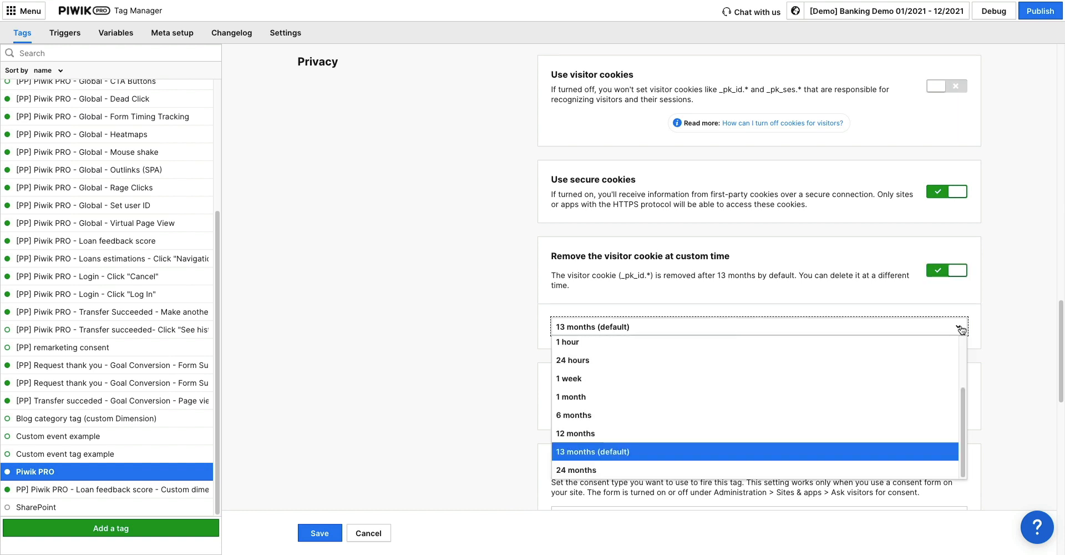
click(962, 330)
click(959, 396)
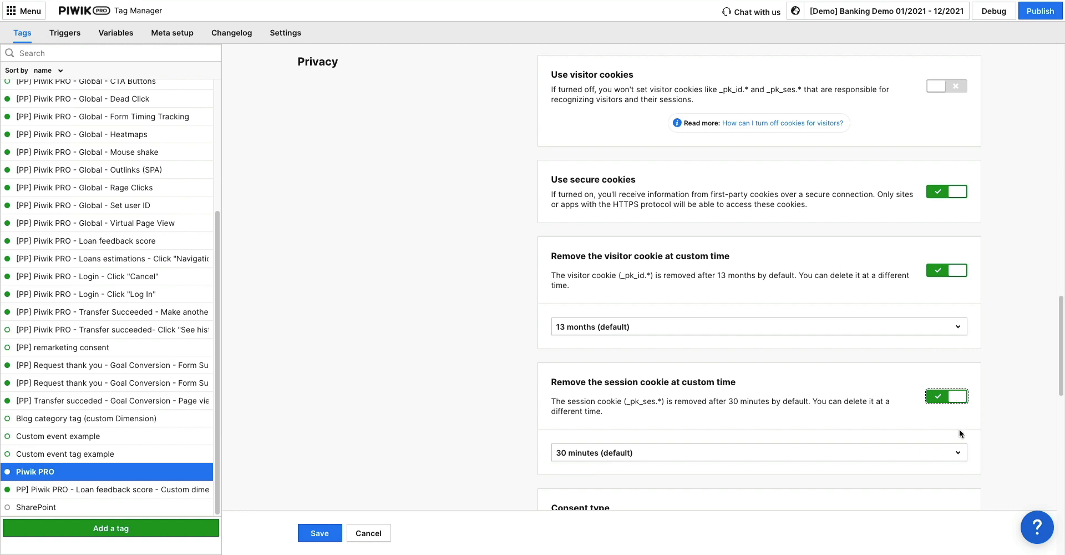
click(958, 452)
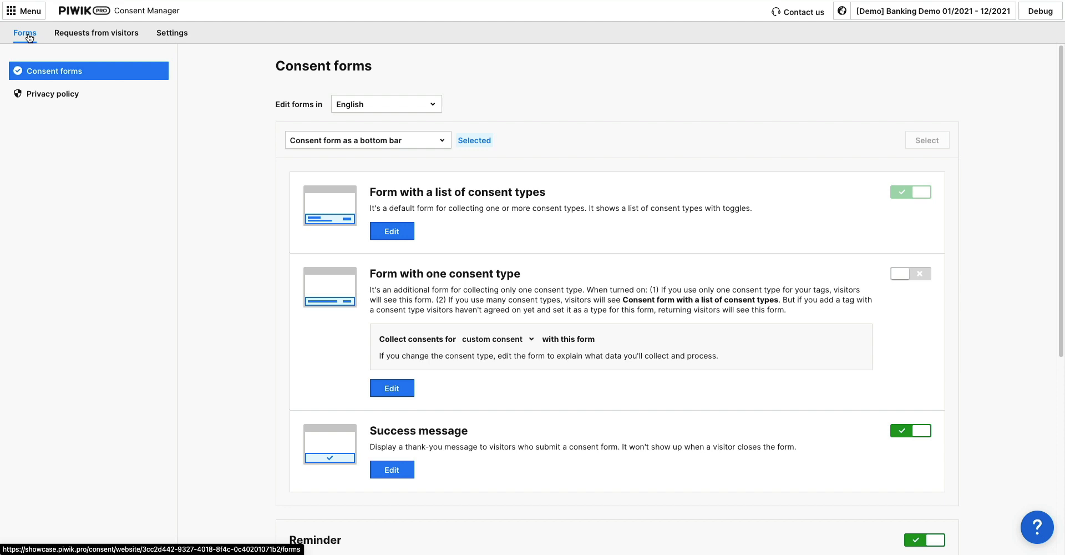
Open Consent Manager for the [Demo] Banking Demo 01/2021 - 12/2021 site.
click(53, 95)
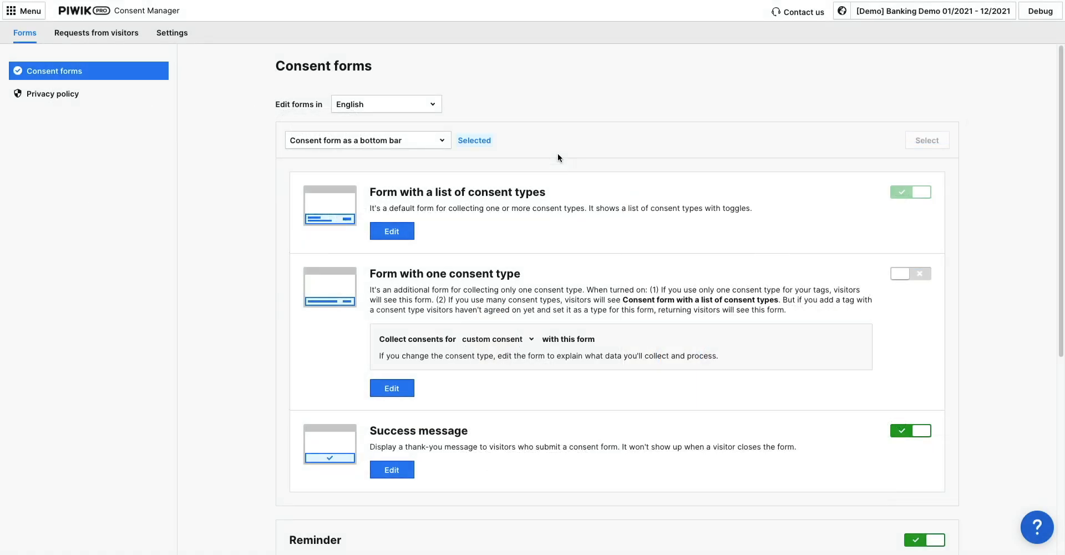
click(31, 11)
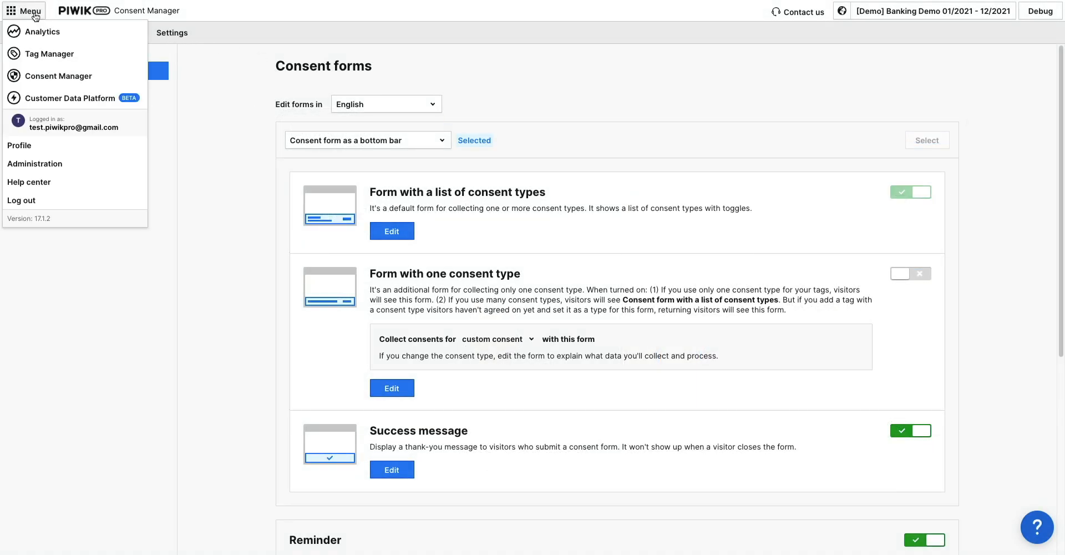
click(60, 82)
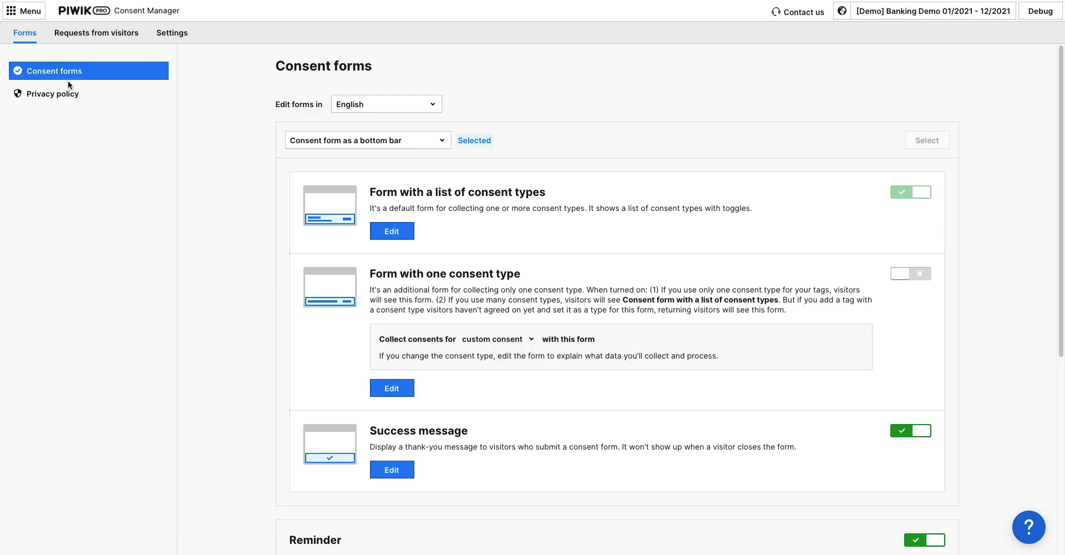
click(880, 21)
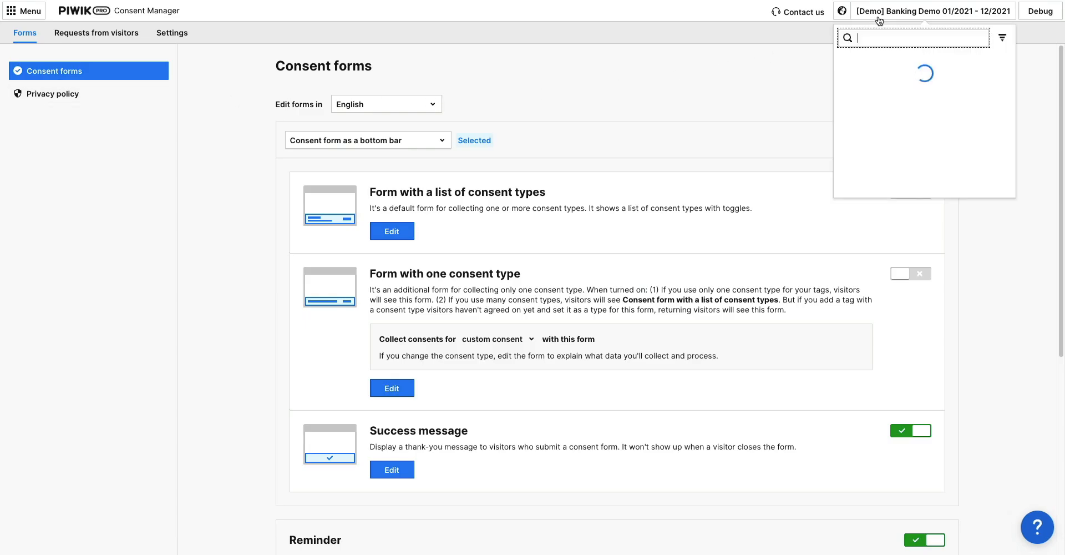
click(881, 64)
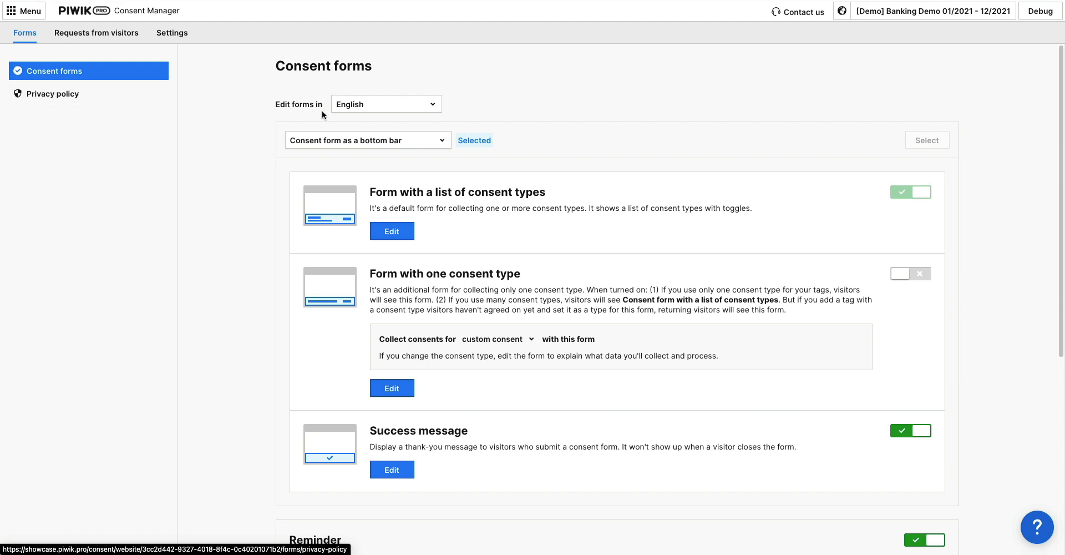
Choose English as the language for editing forms and select Consent form as a large popup.
click(436, 107)
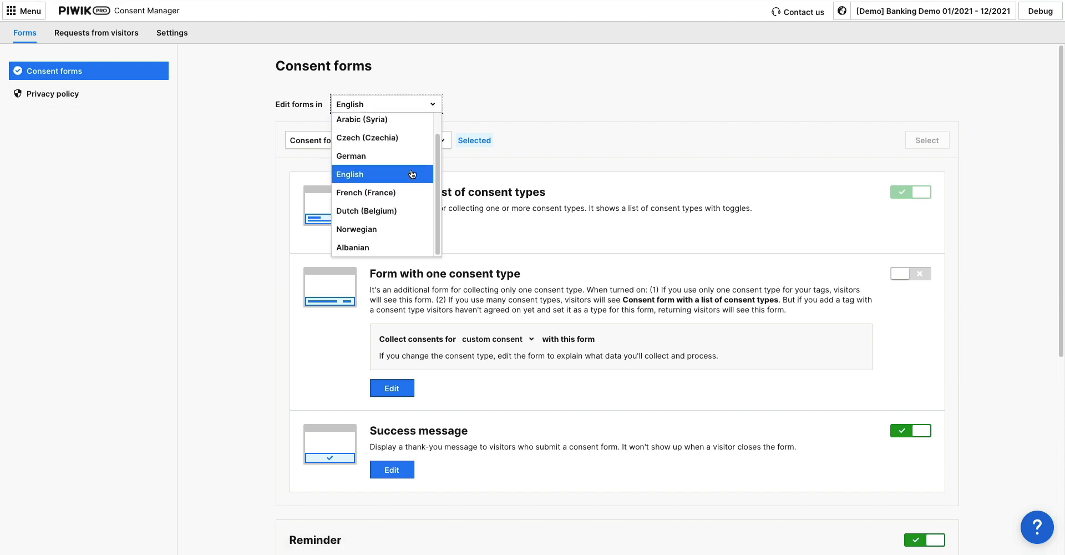
click(411, 169)
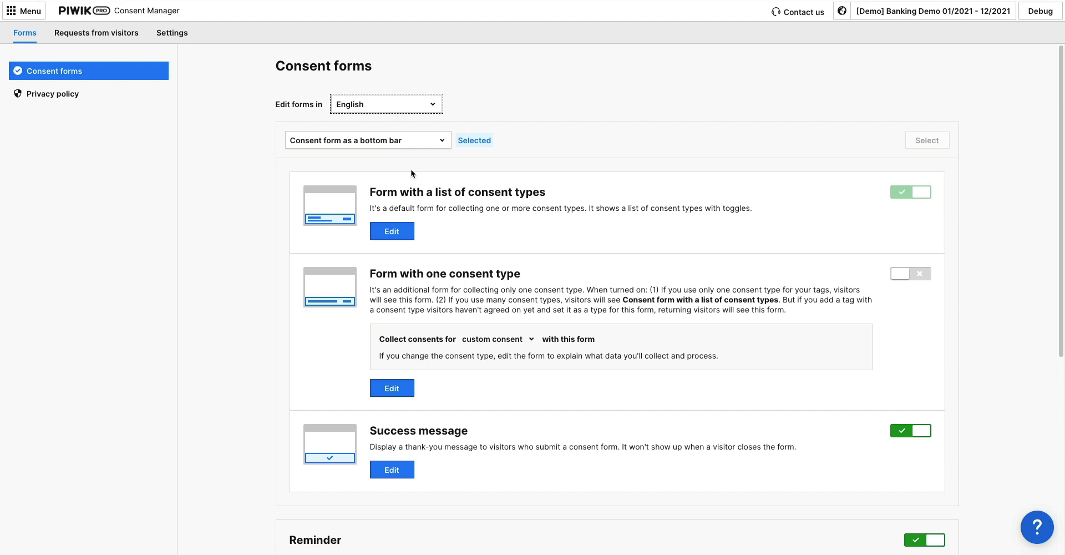
click(445, 145)
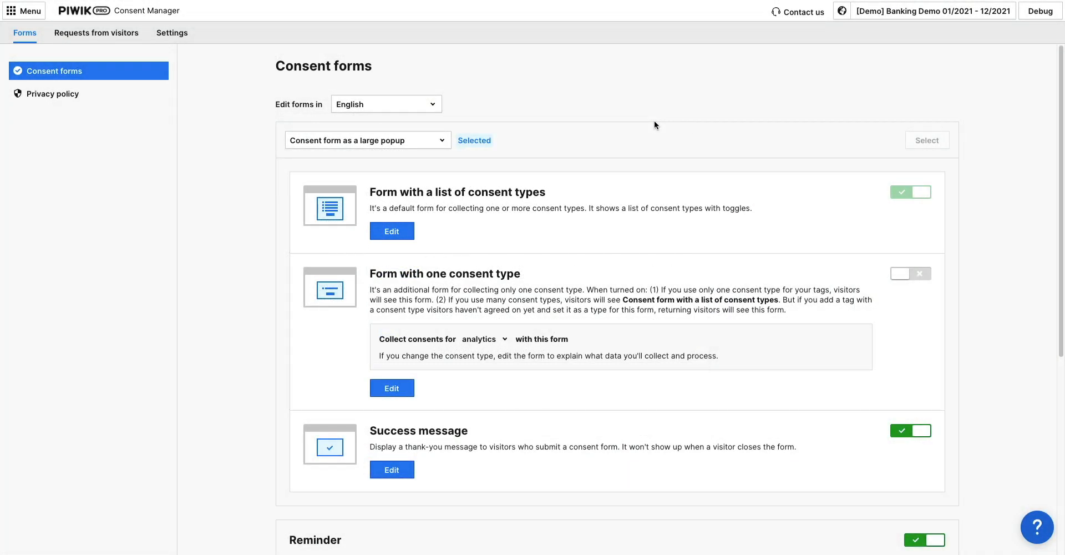
Edit the form with a list of consent types and set the intro paragraph's background color to dark blue 3119bdff.
click(401, 230)
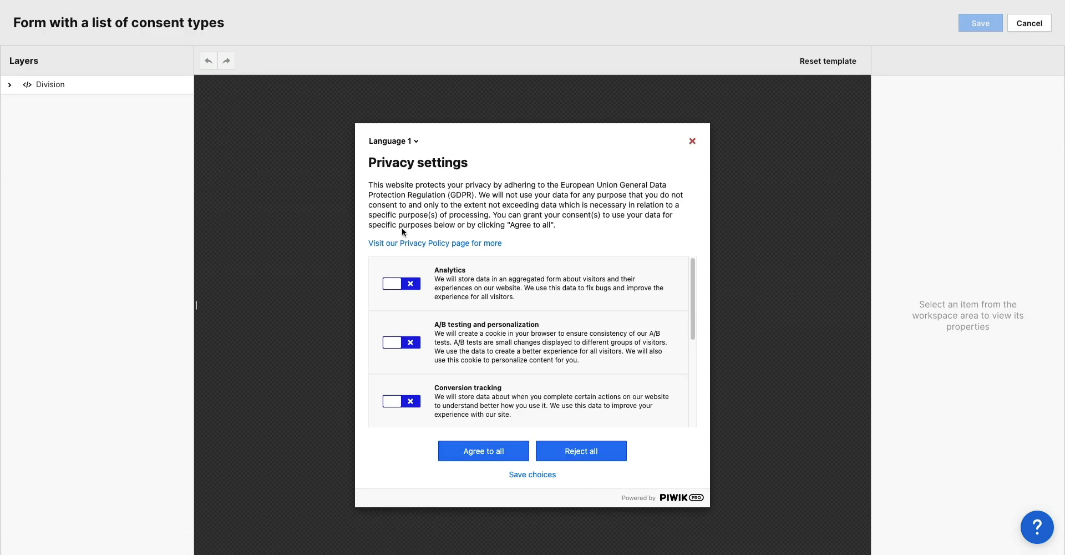
click(431, 203)
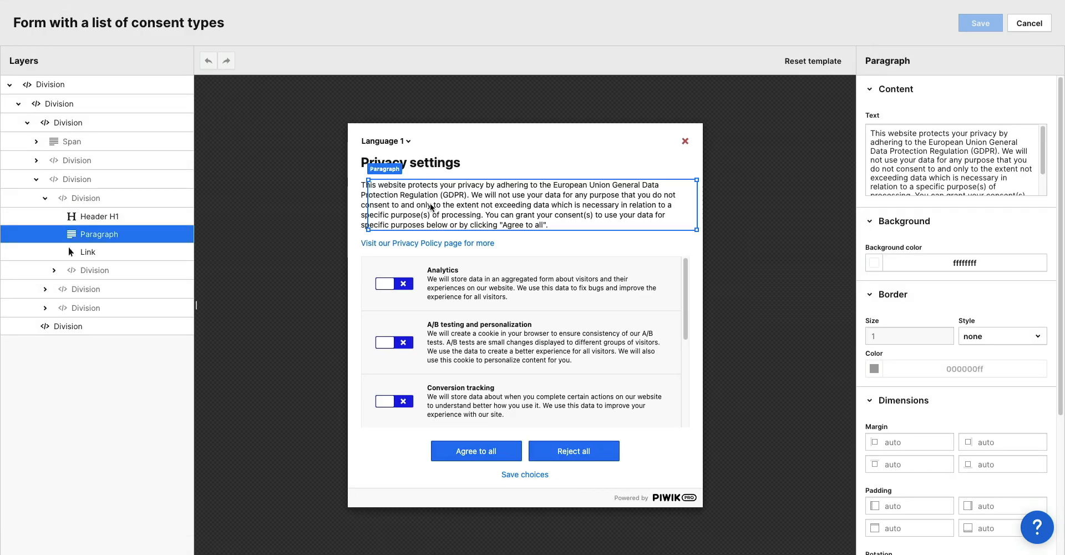
drag(901, 169, 957, 171)
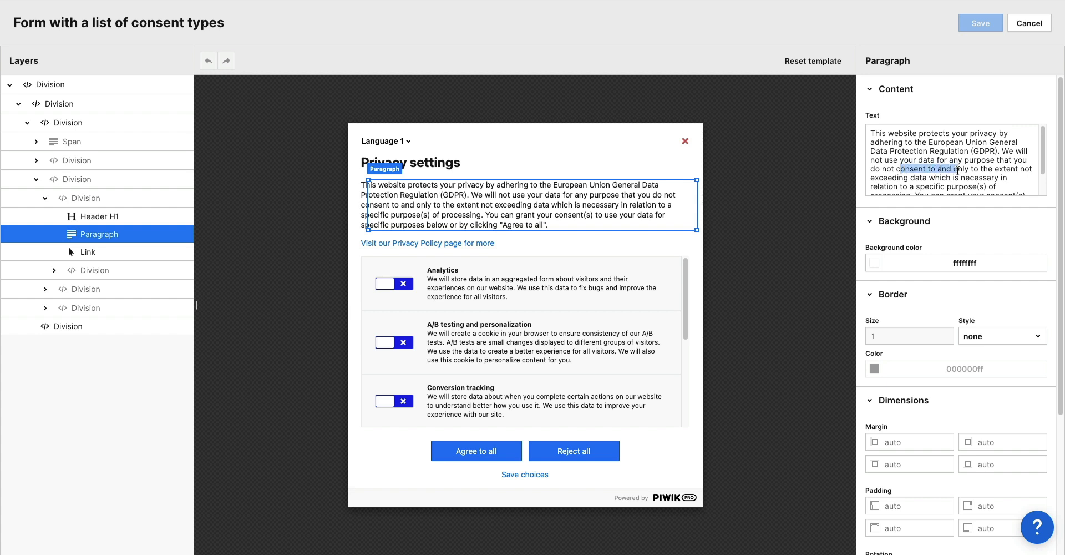
click(875, 263)
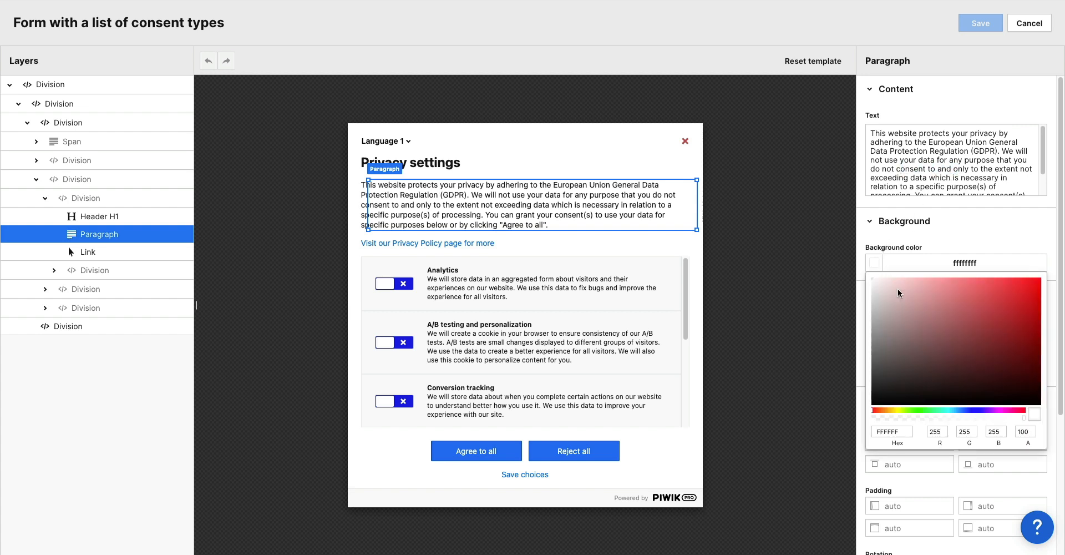
click(978, 410)
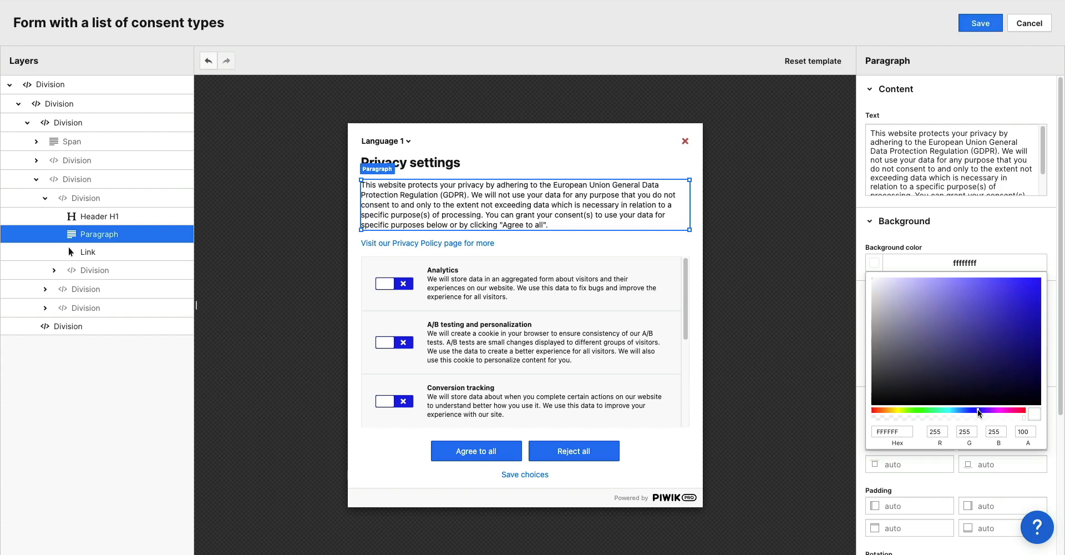
click(1020, 315)
click(1020, 245)
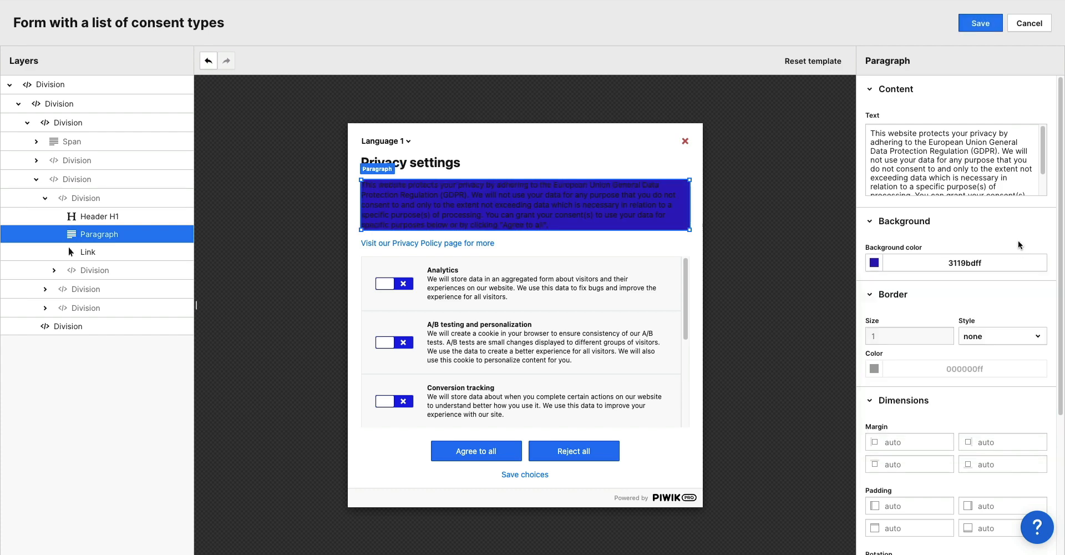
Set the intro paragraph's font to Arial and its text color to white ffffffff.
scroll(1019, 244, down, 4)
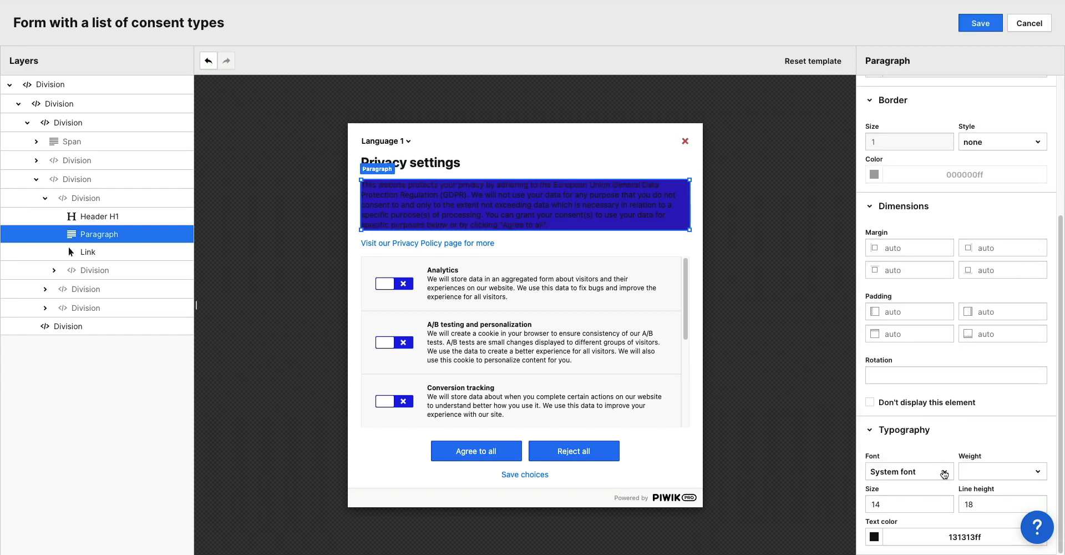
click(944, 473)
click(944, 505)
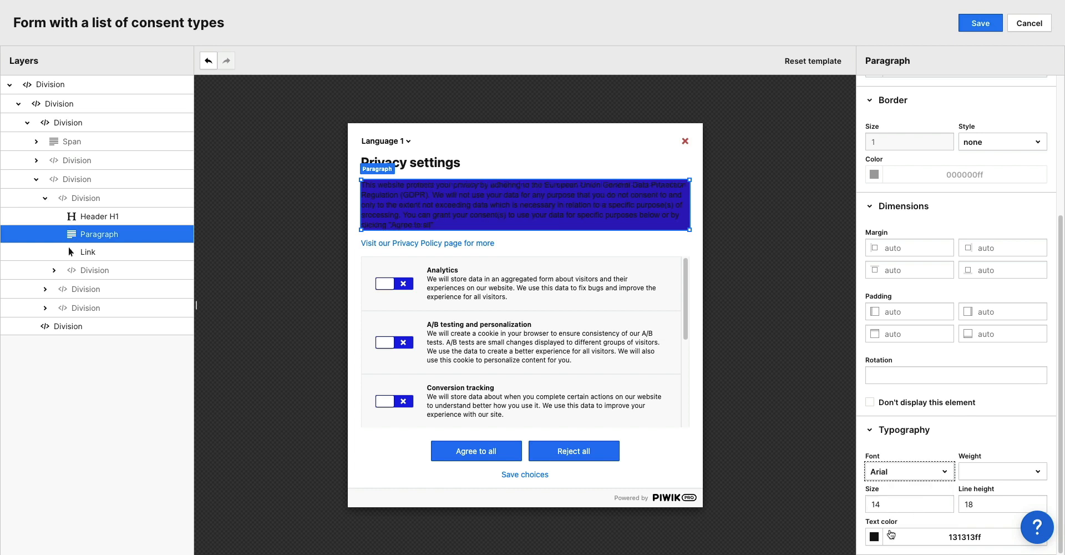
click(875, 537)
drag(882, 378, 893, 300)
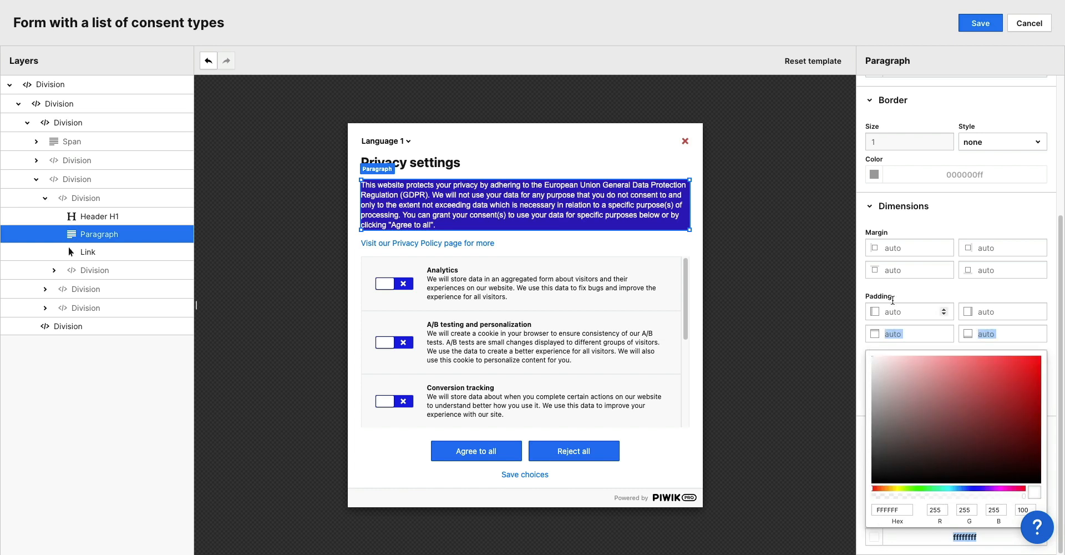
click(916, 233)
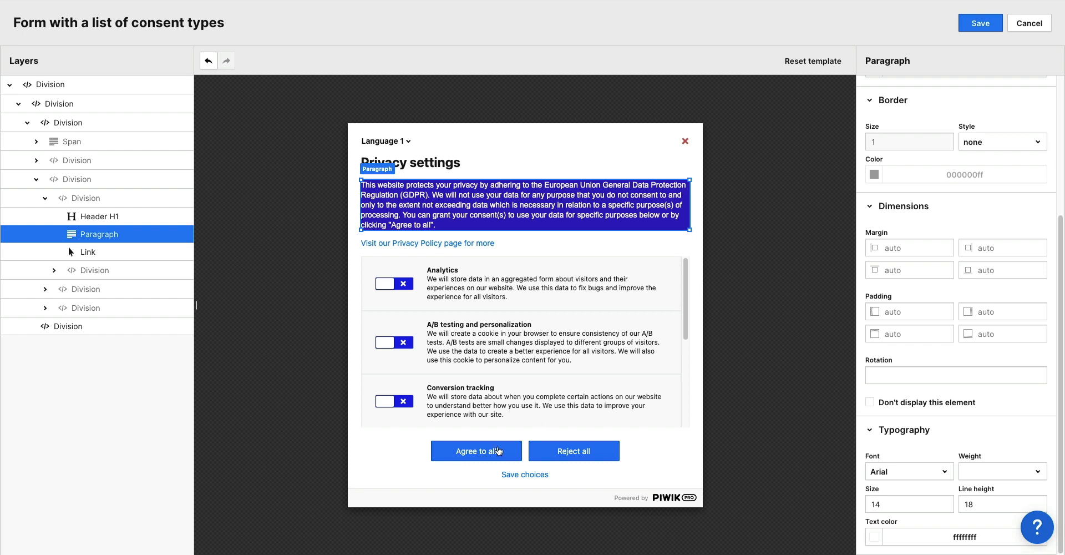
Set the Agree to all button's background color to green 40f227ff.
click(497, 450)
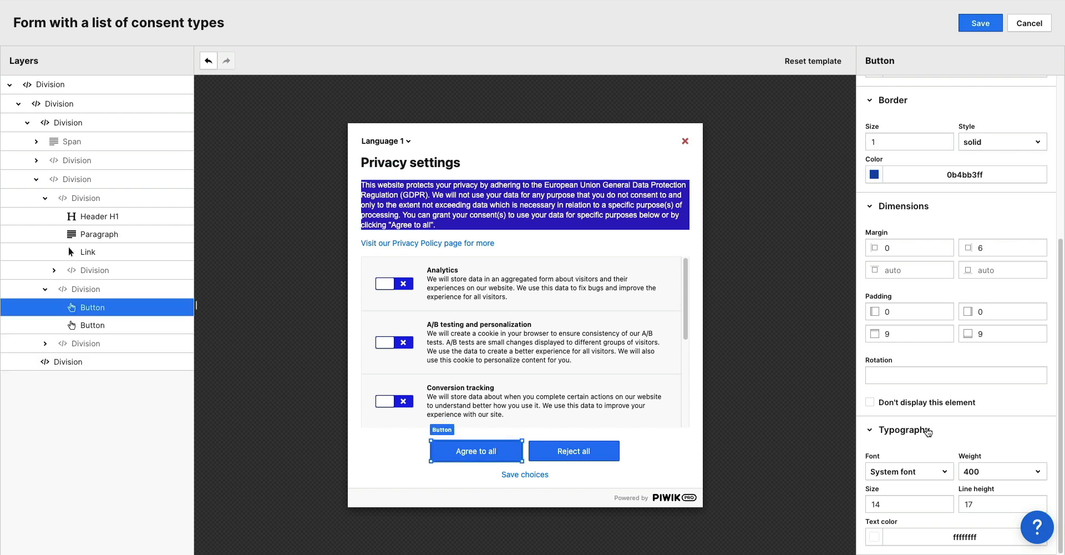
scroll(929, 432, up, 4)
click(873, 287)
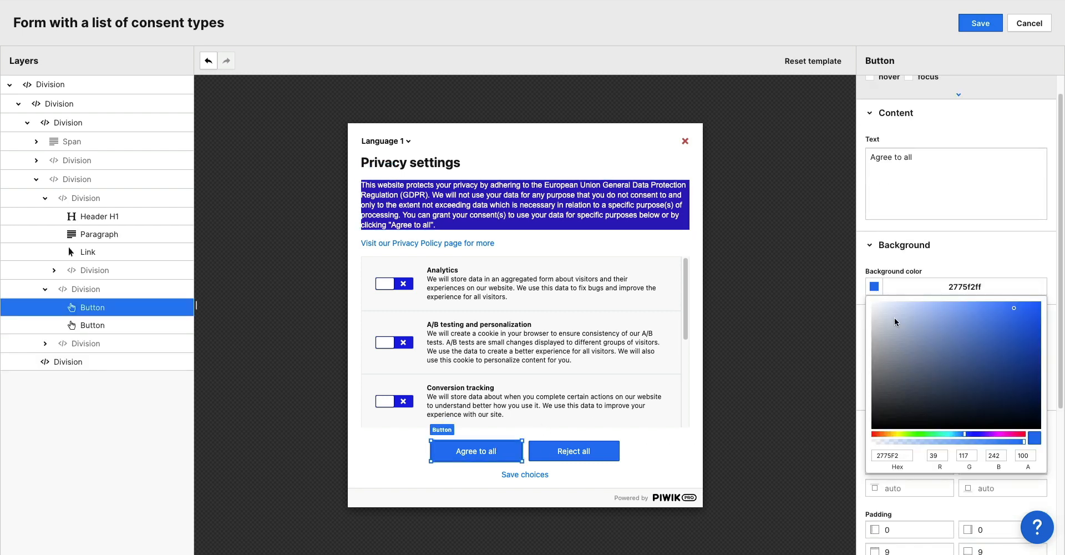
click(923, 434)
click(947, 262)
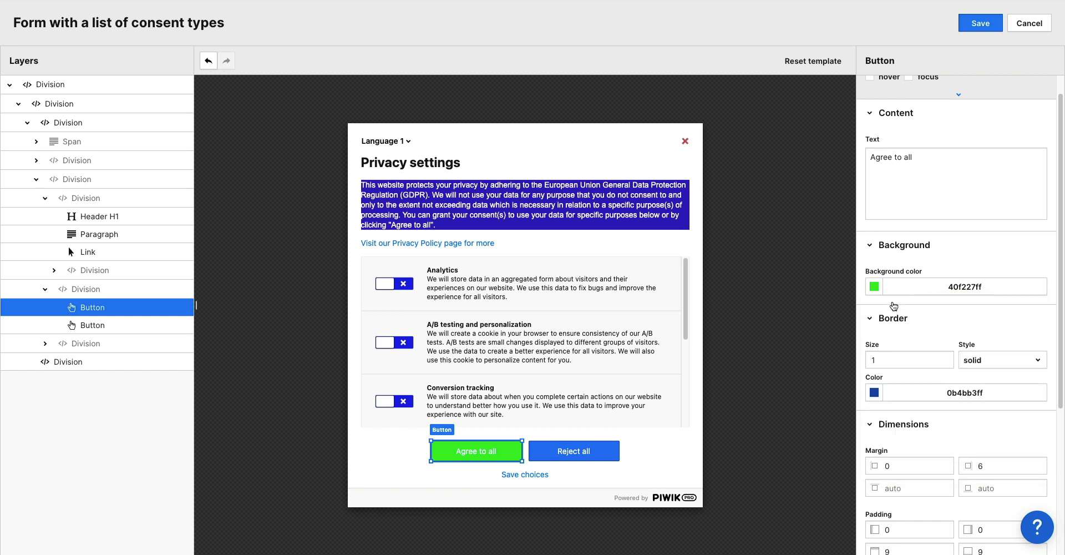
Set the Save choices button's text color to orange f16c10ff.
click(535, 475)
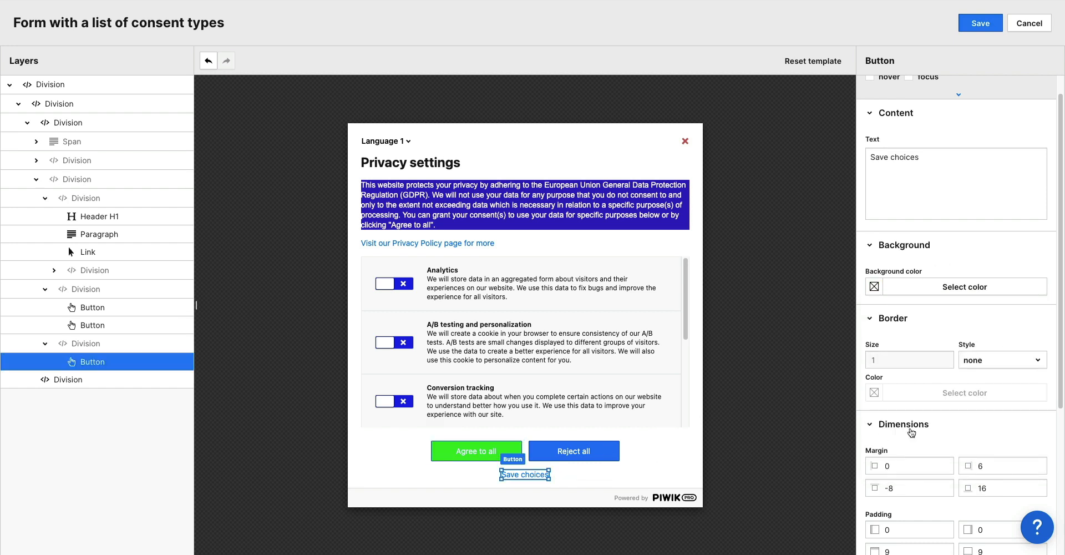
scroll(930, 429, down, 5)
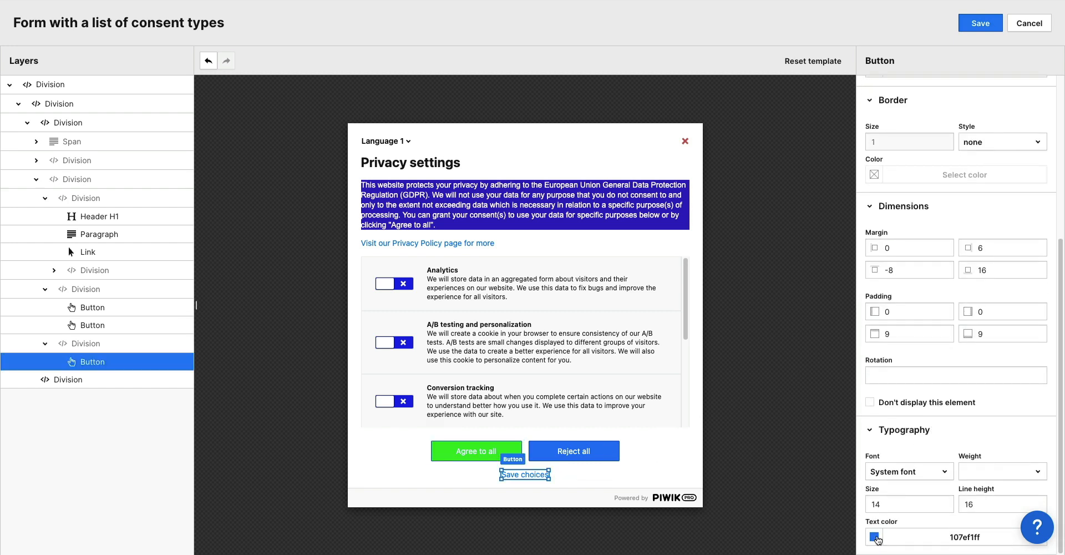
click(876, 538)
click(882, 488)
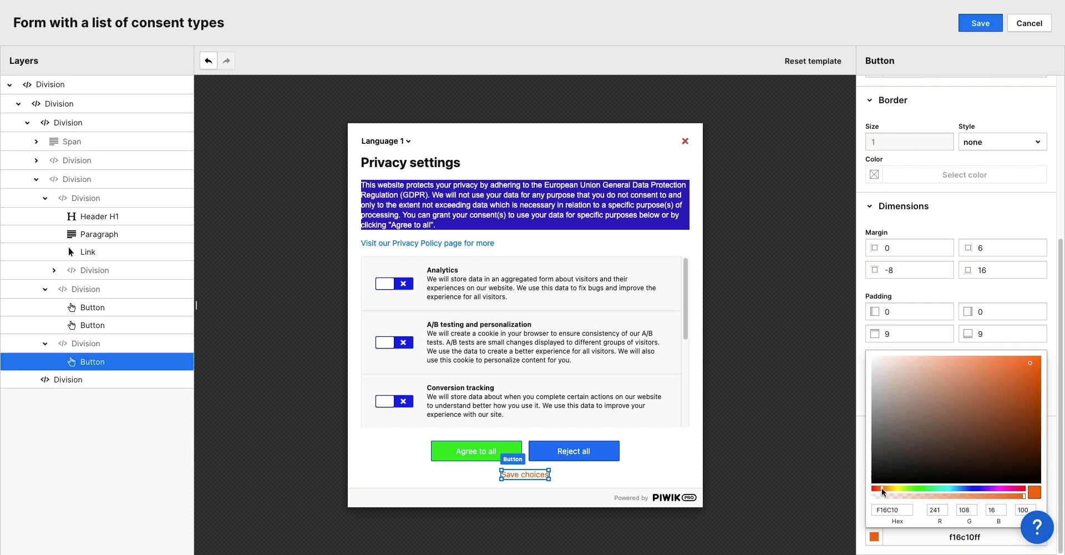
click(964, 225)
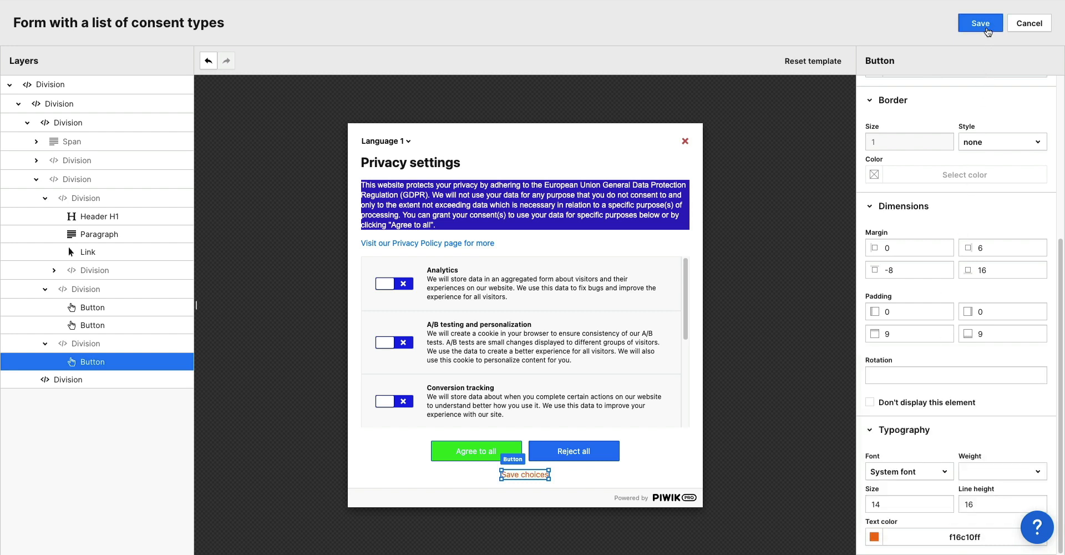
Save the consent form changes and reopen the privacy settings on the Demo Bank site from its reminder bar.
click(986, 28)
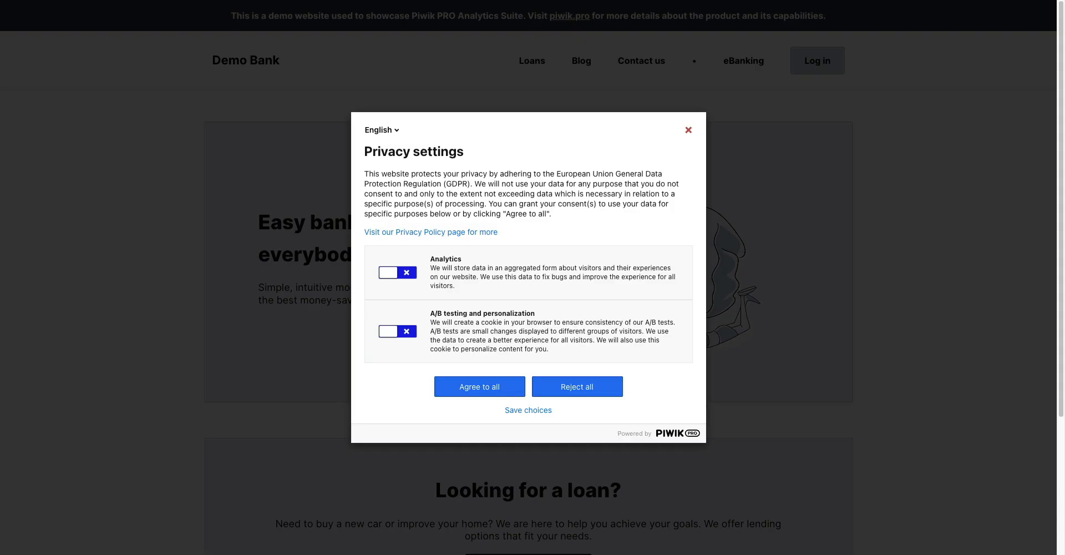
click(51, 0)
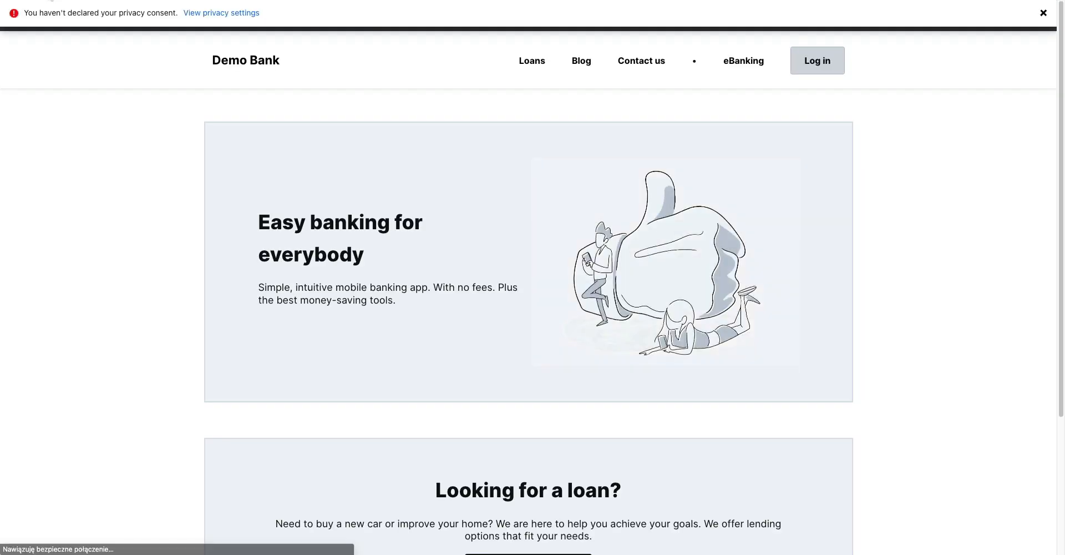
click(224, 18)
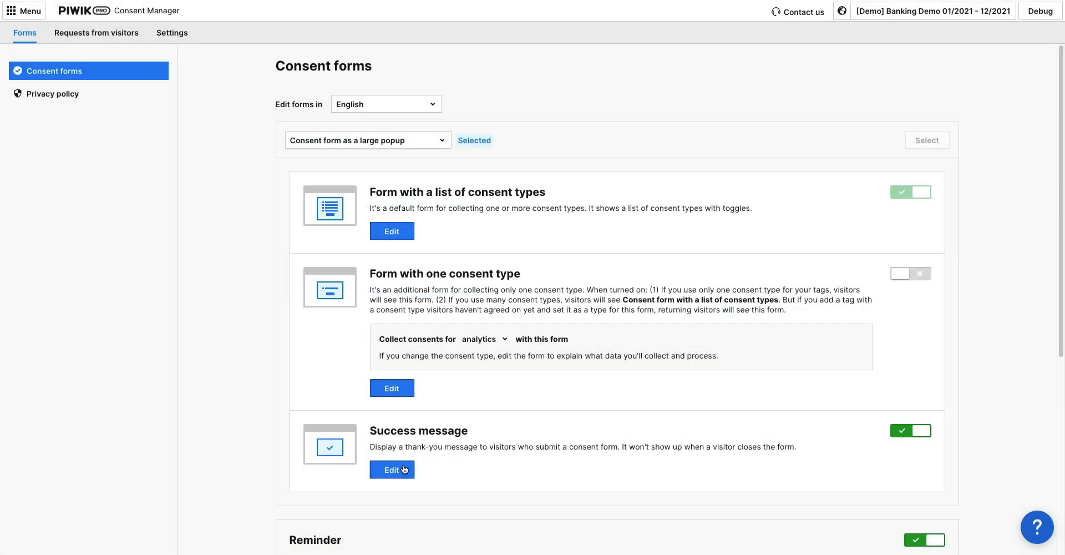
Edit the consent form's success message and set its paragraph's background color to red.
click(401, 468)
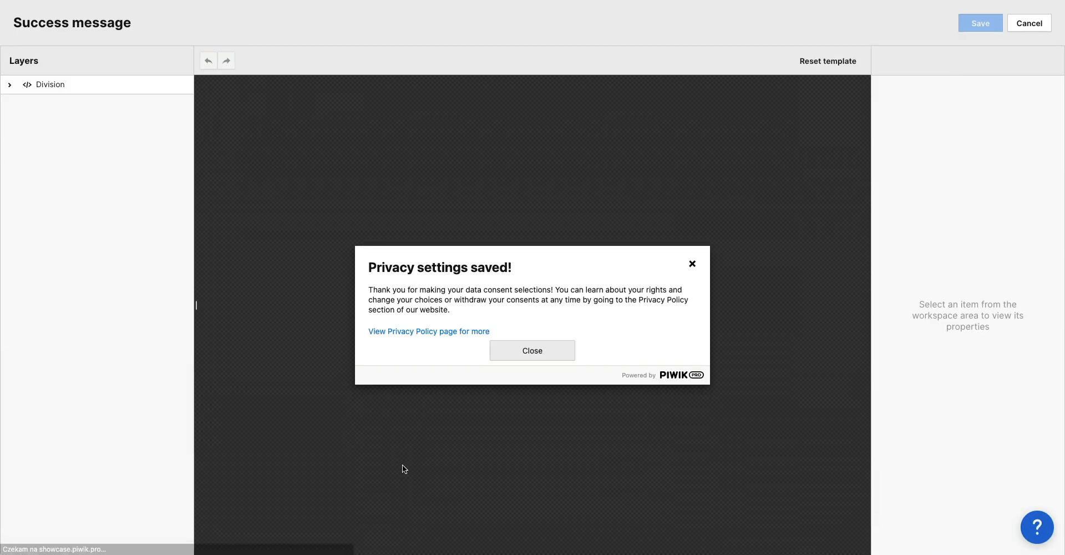
click(471, 294)
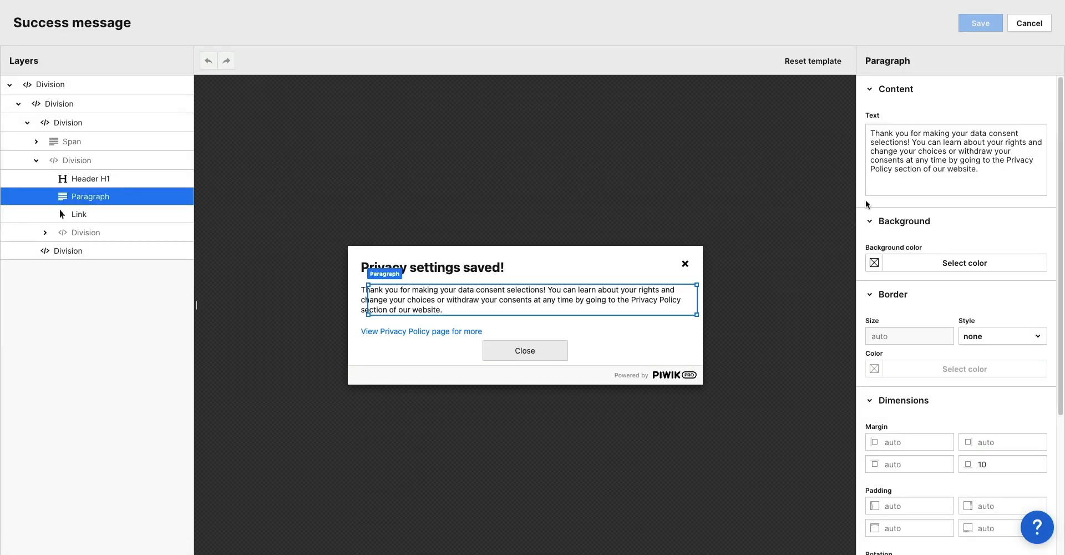
click(878, 267)
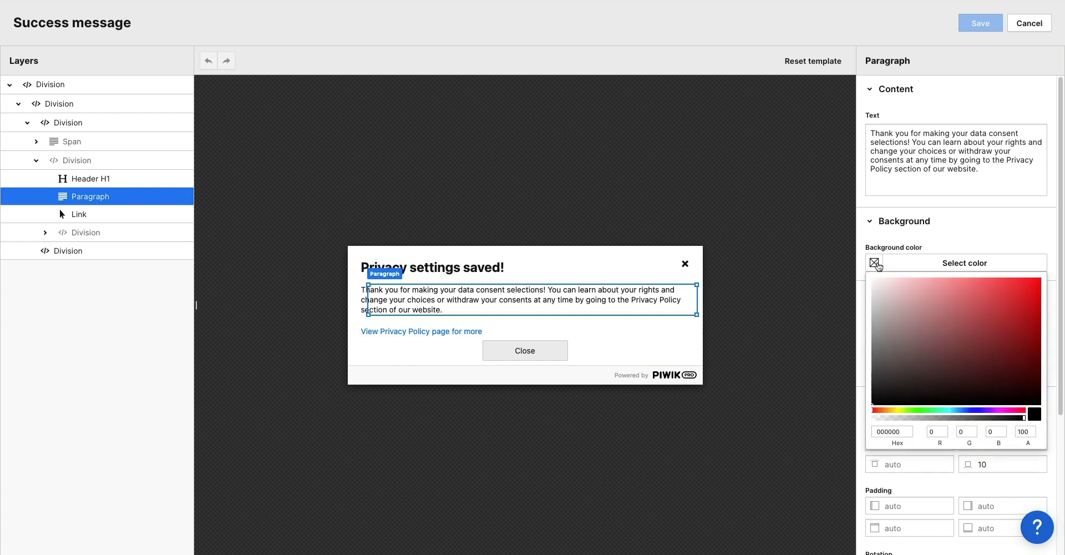
click(996, 288)
click(960, 227)
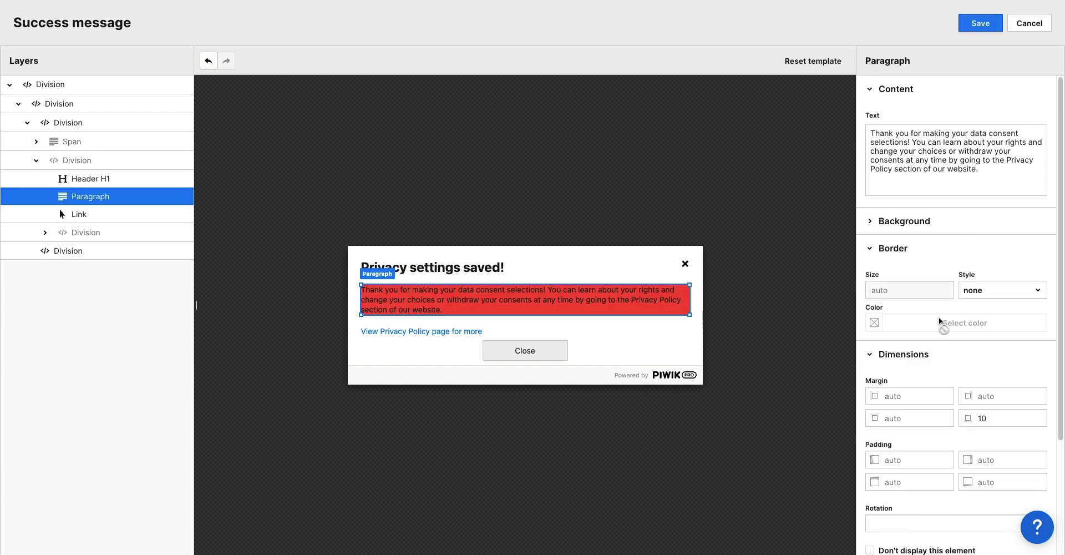
Set the success message paragraph's font to Arial and its text color to f8eeeeff, and save the message.
scroll(943, 395, down, 4)
click(893, 481)
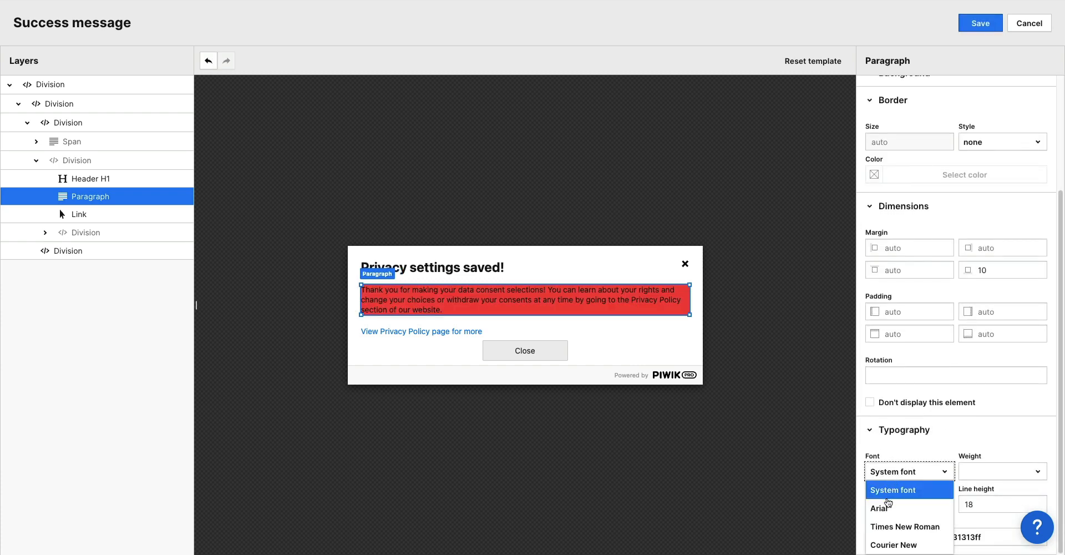
click(888, 503)
click(875, 537)
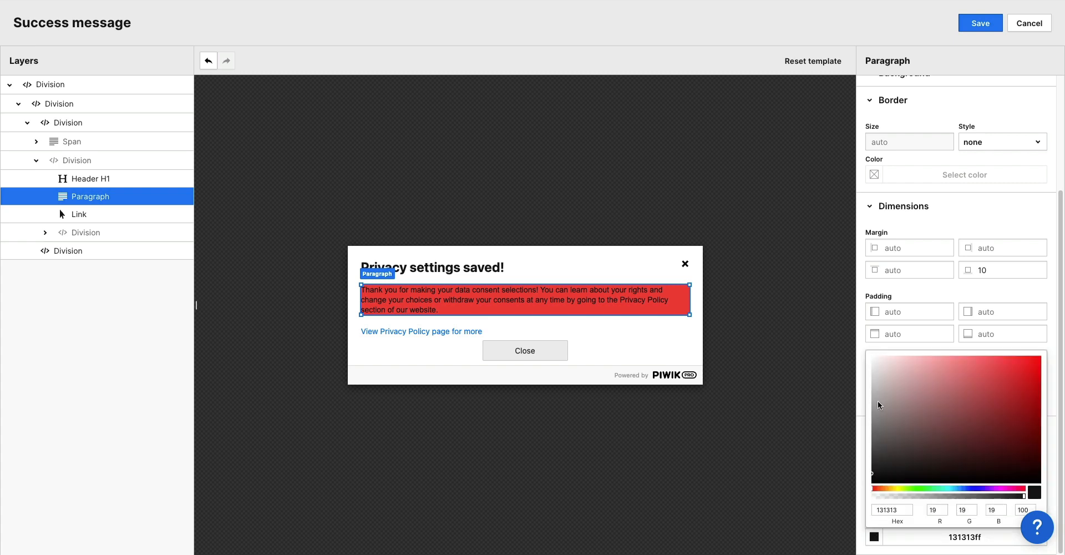
click(882, 361)
click(916, 224)
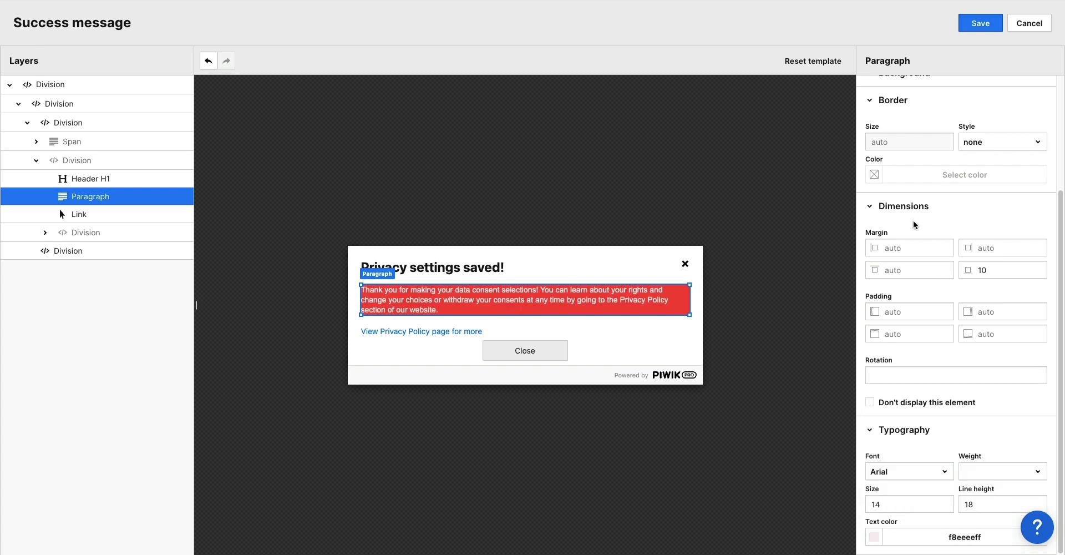
click(980, 23)
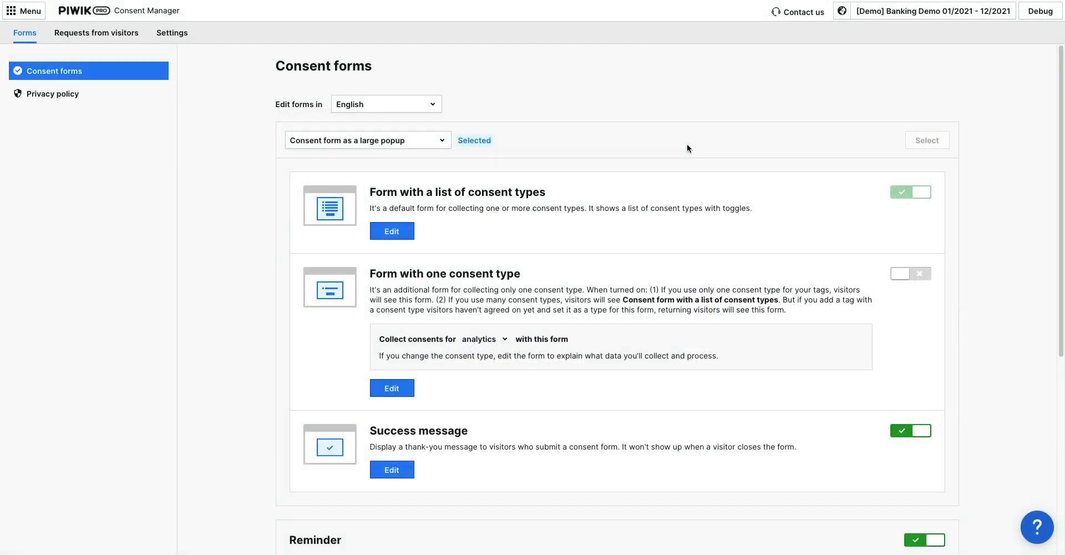
Choose the bar reminder for visitors who have yet to make a consent decision, with reminders turned on.
scroll(687, 145, down, 1)
scroll(687, 146, down, 5)
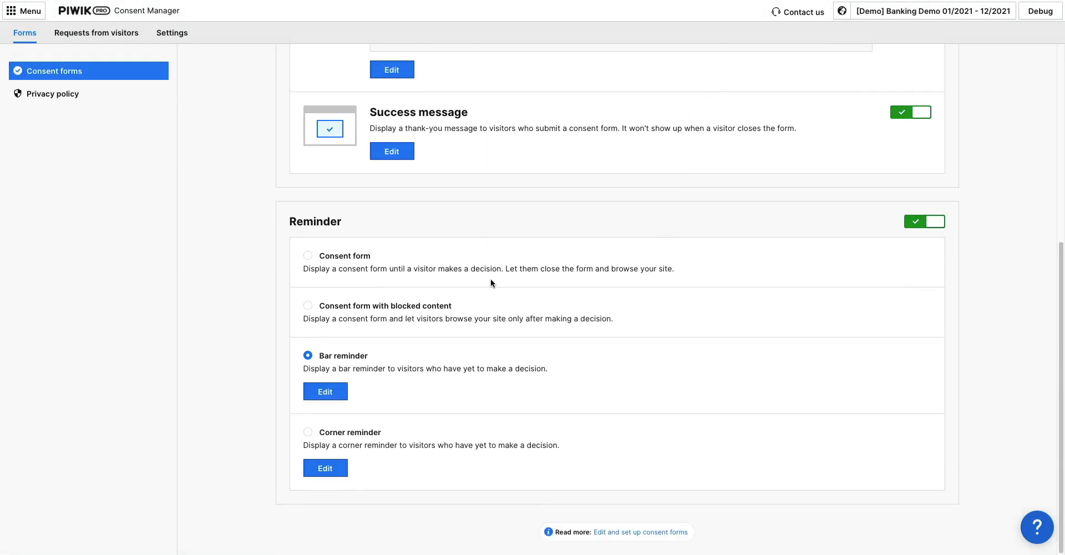
click(921, 231)
click(936, 225)
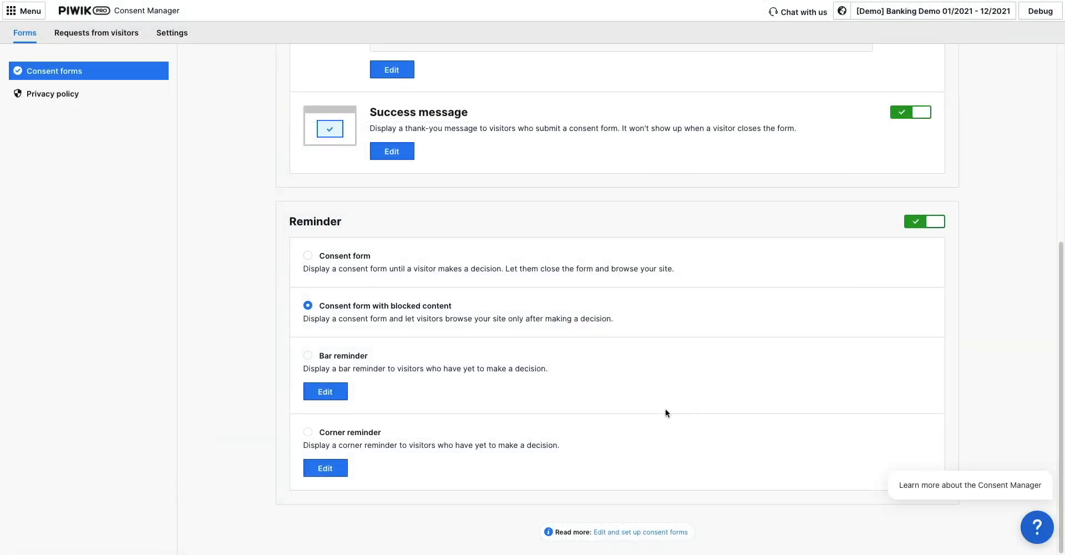
click(308, 356)
Open the Banking Demo site's configuration in Administration.
click(33, 11)
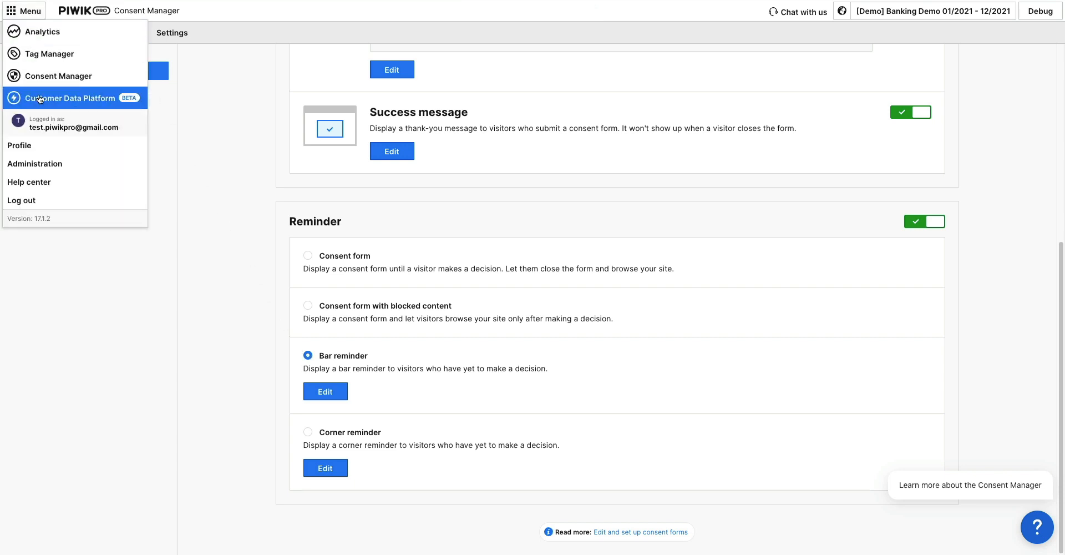
click(49, 163)
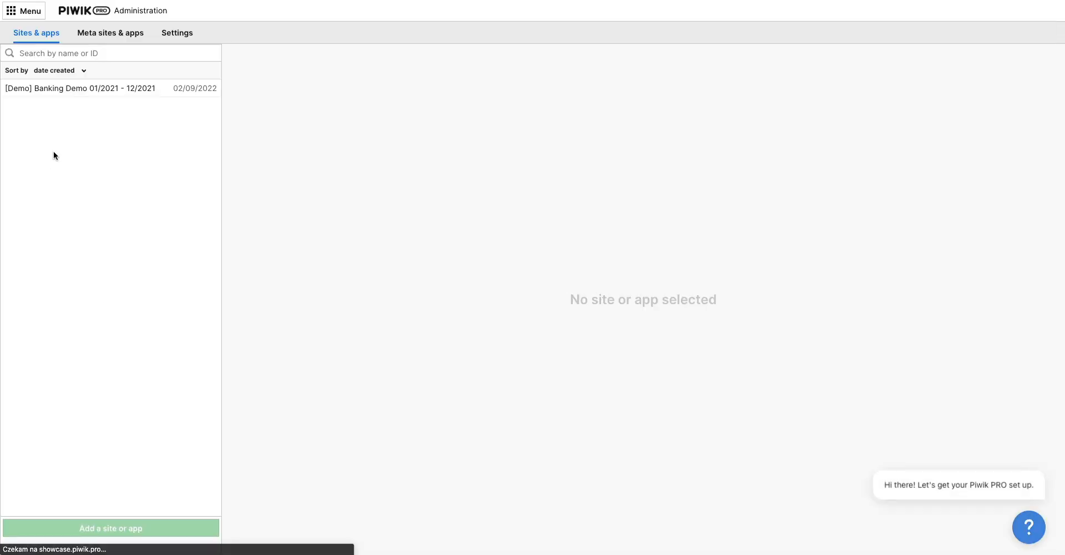
click(62, 87)
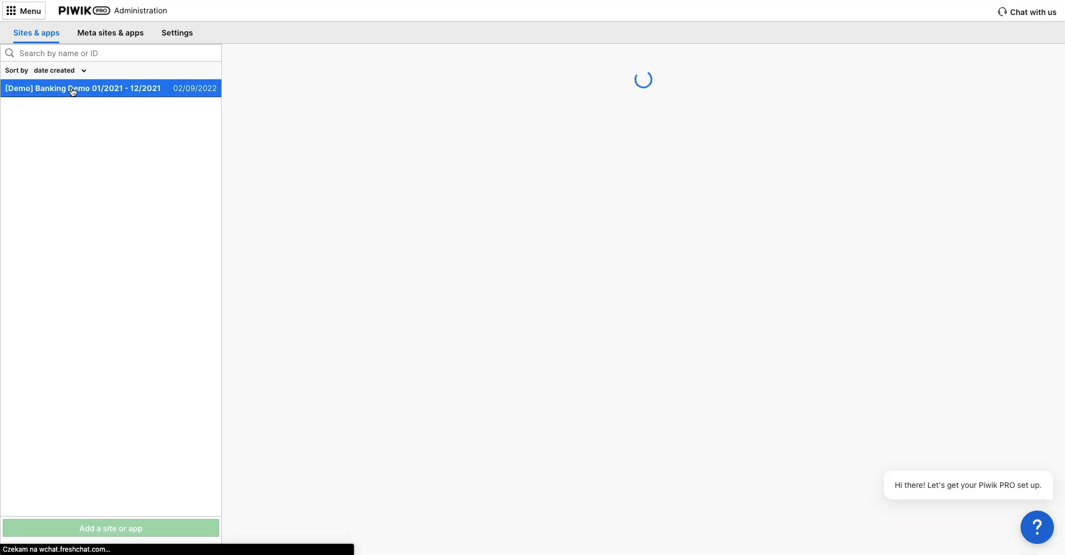
click(398, 132)
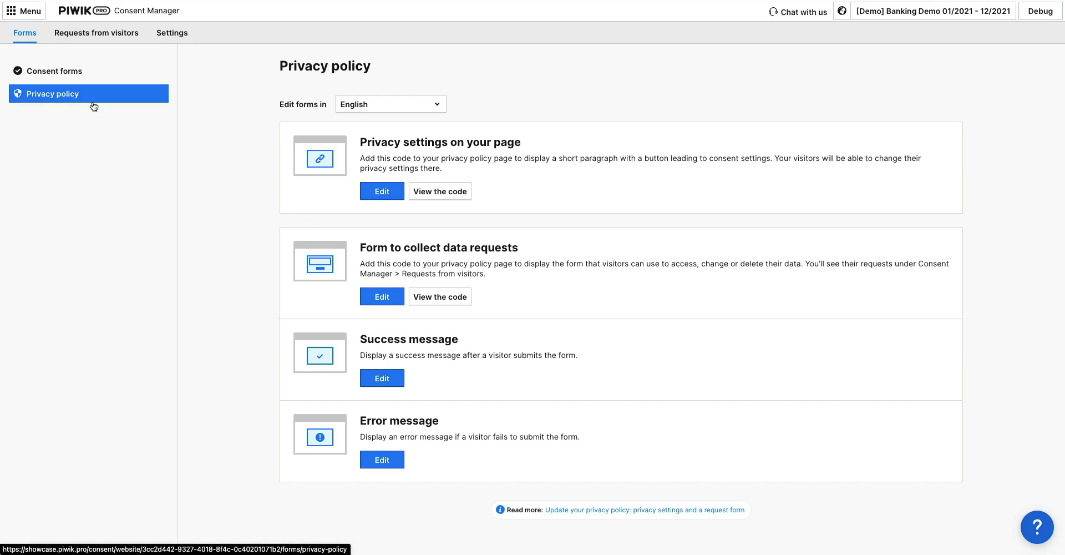
Edit the English version of Privacy settings on your page and set its paragraph's background color to light pink f6cdcdff.
click(436, 106)
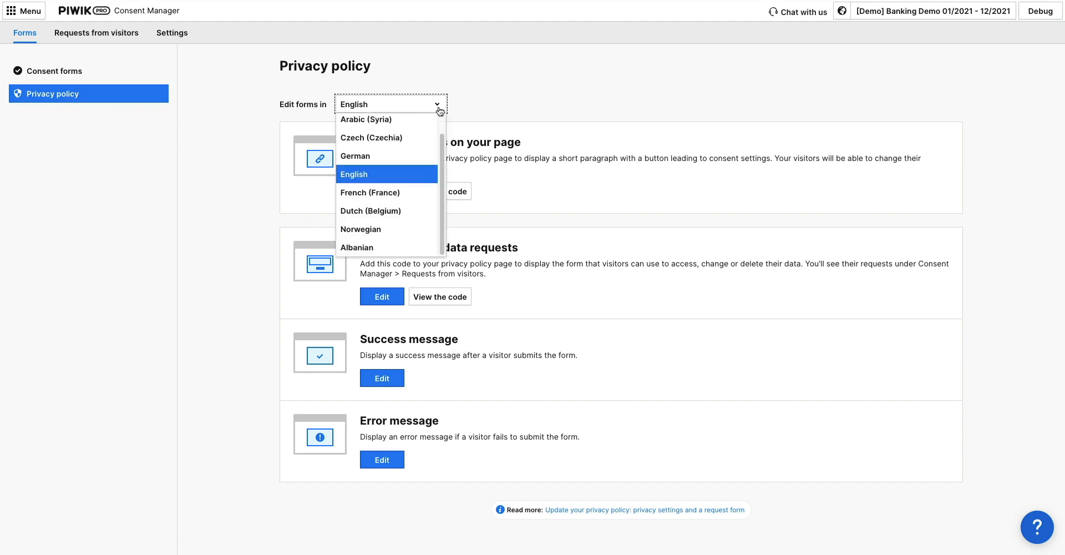
click(419, 172)
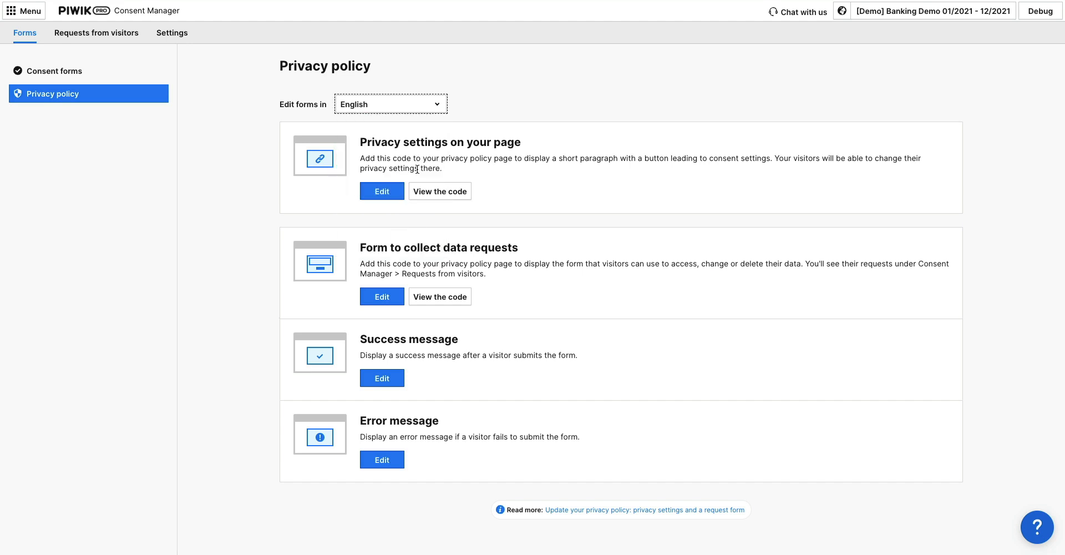
click(392, 192)
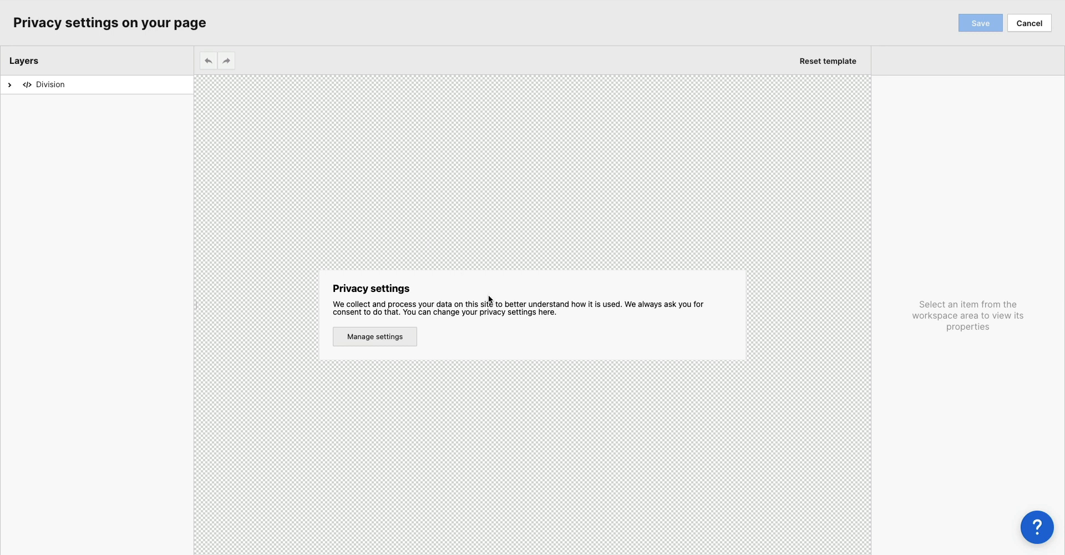
click(503, 308)
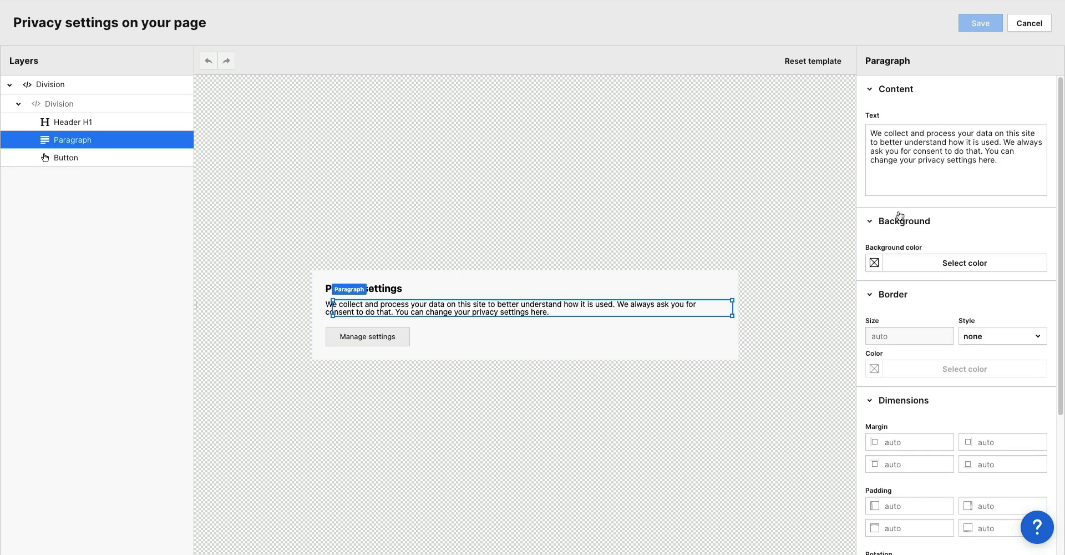
click(877, 263)
click(900, 280)
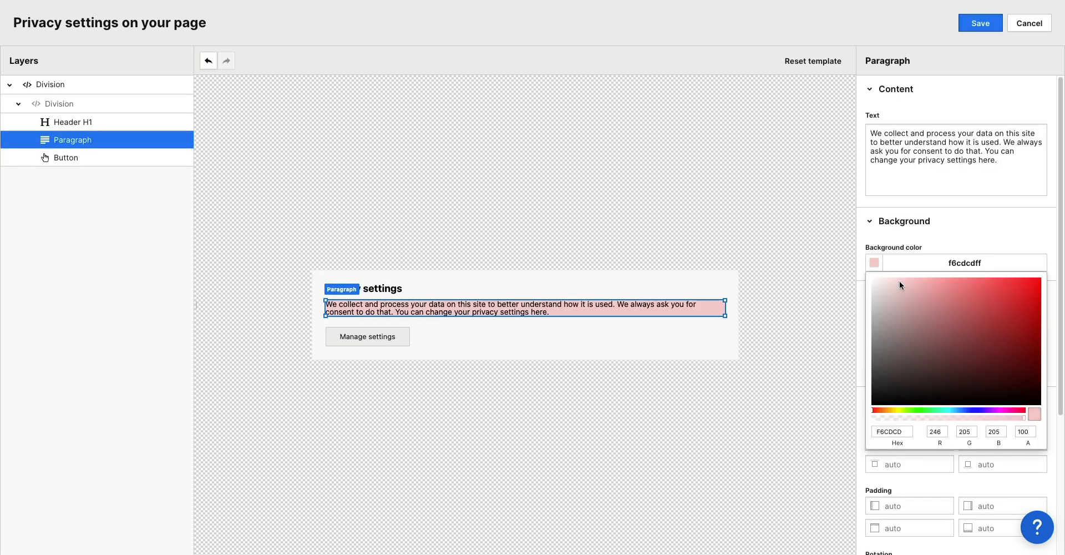
click(904, 236)
Set the privacy settings paragraph's font to Arial and its text color to fcf6f6ff.
scroll(904, 235, down, 4)
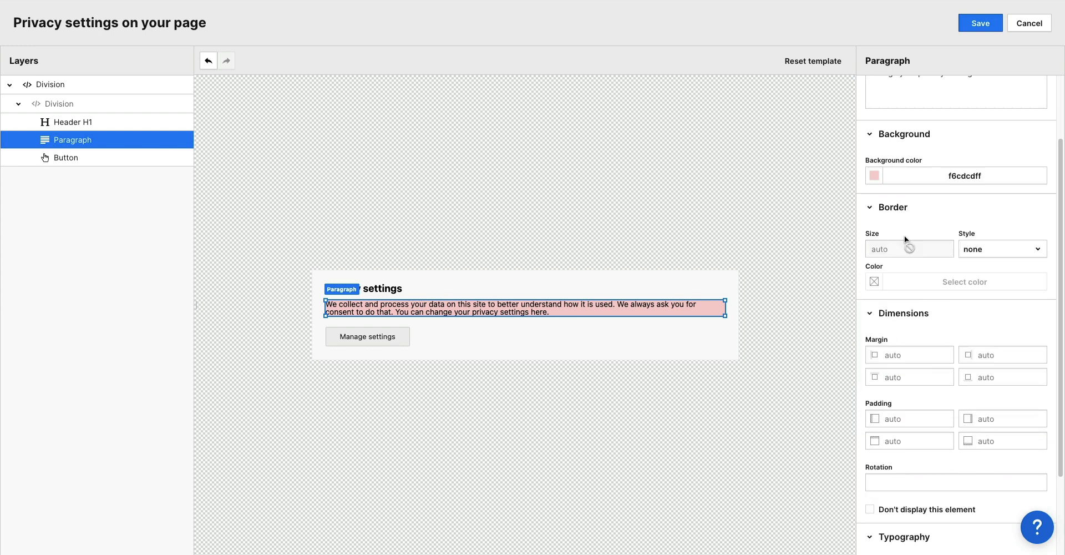
click(910, 471)
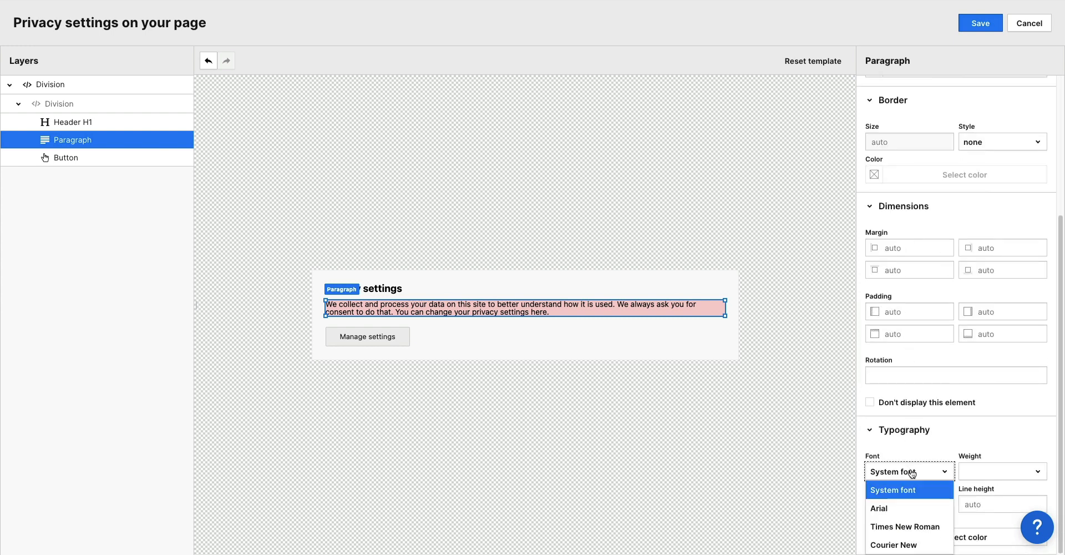
click(915, 508)
click(875, 537)
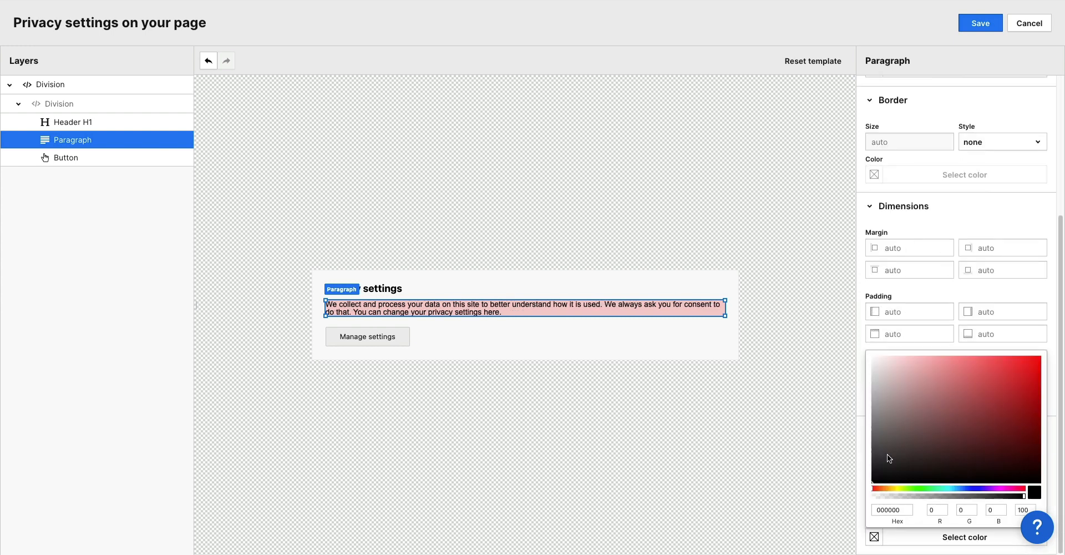
click(875, 357)
click(906, 232)
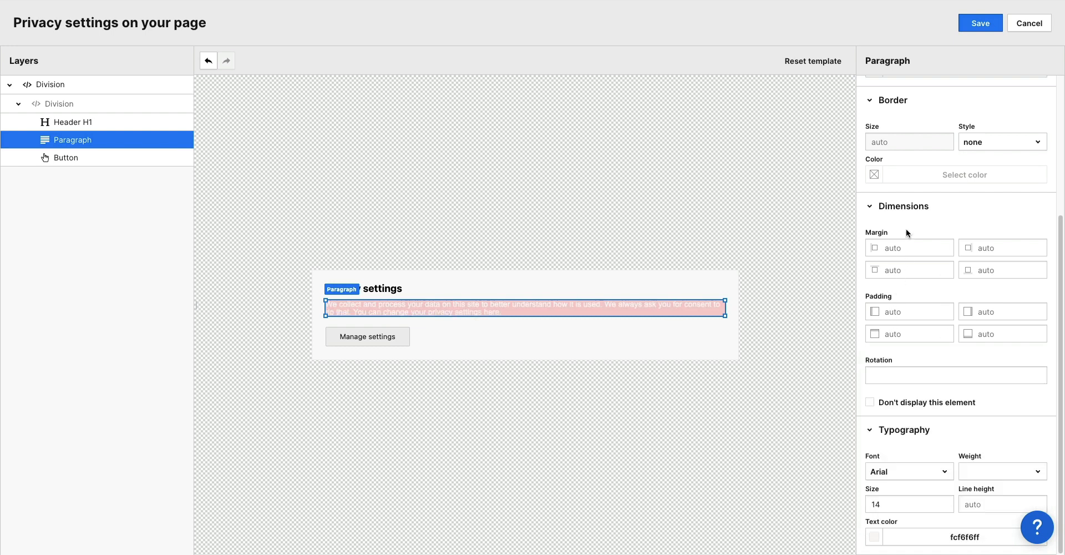
Set the Manage settings button's background color to pink efb8b8ff and save the form.
click(388, 339)
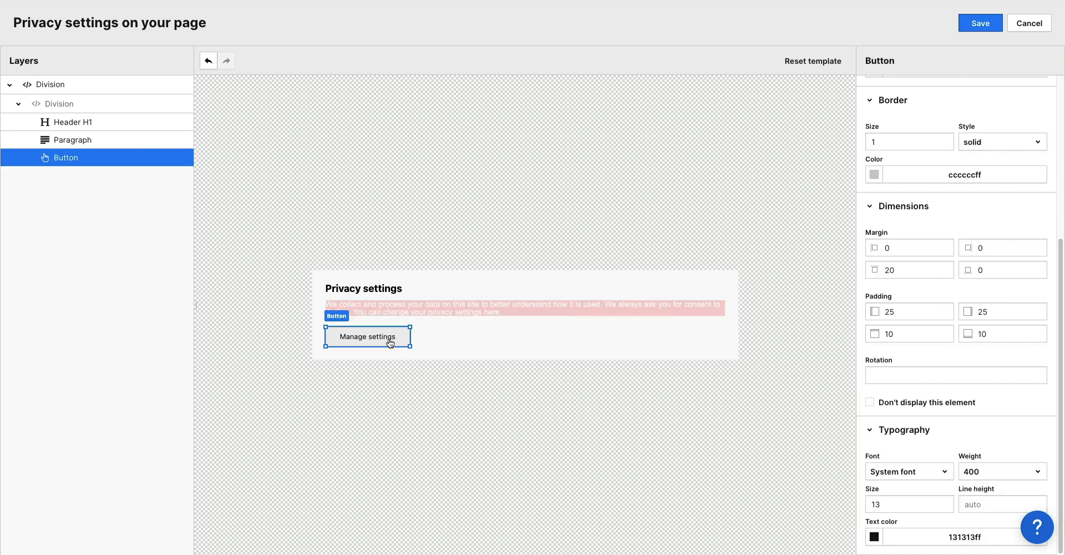
scroll(974, 336, up, 5)
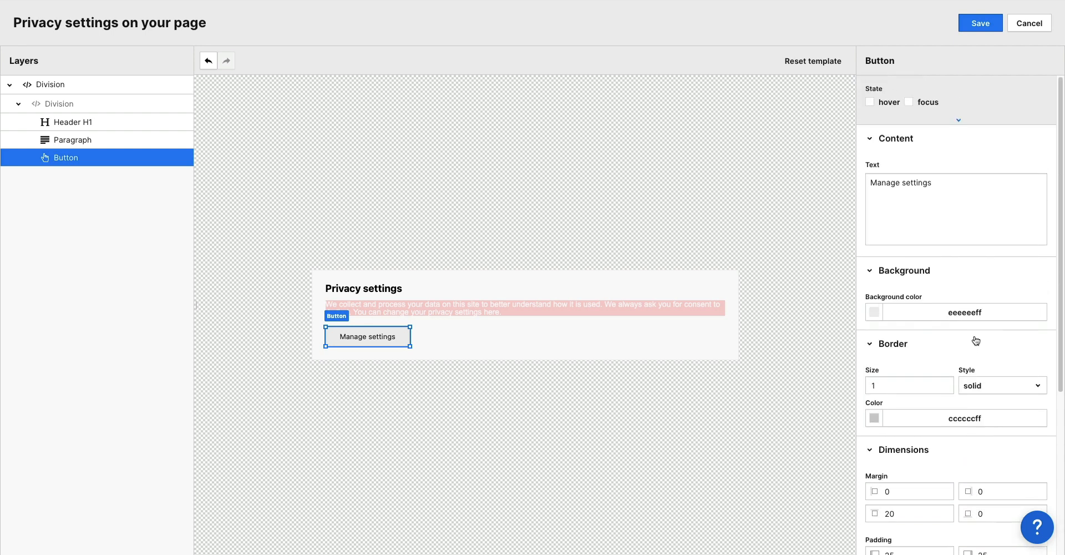
click(876, 313)
click(911, 334)
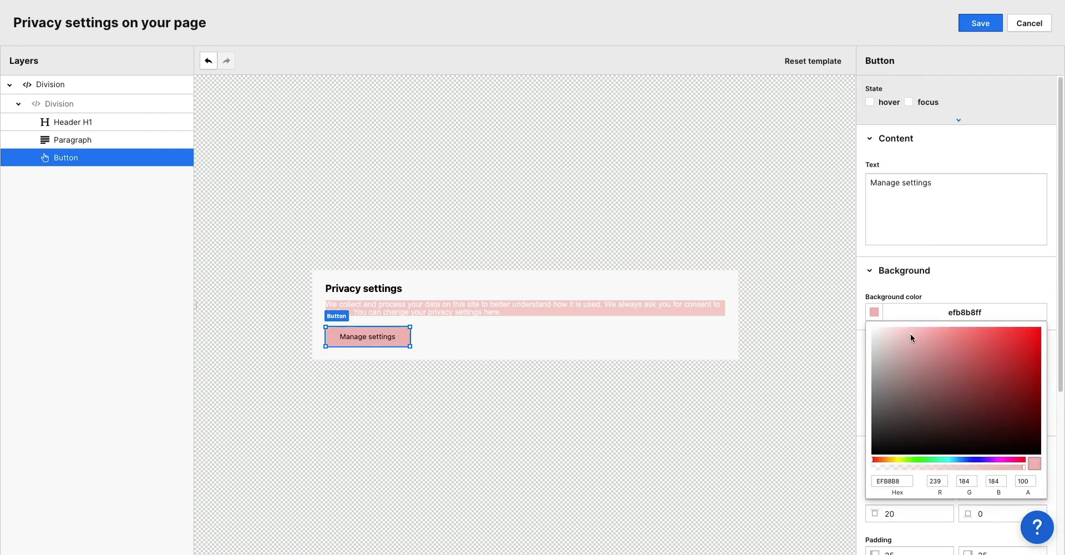
click(949, 282)
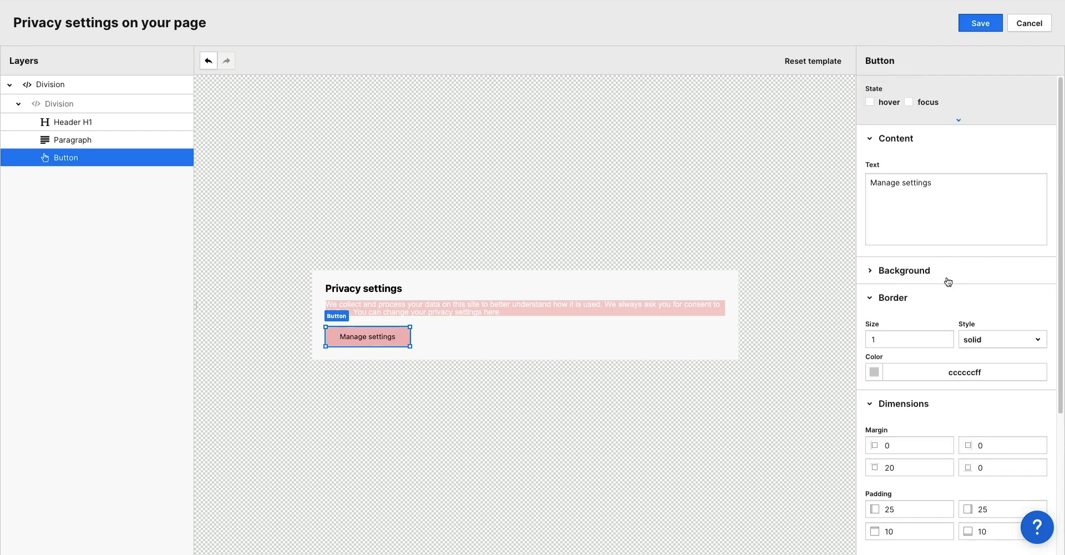
click(981, 29)
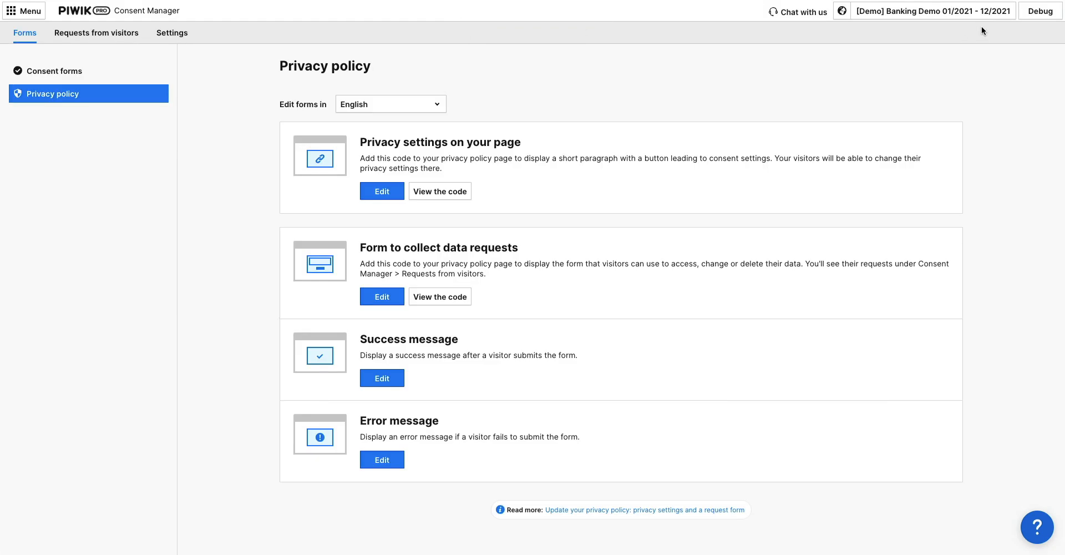
View the code of Privacy settings on your page and copy the snippet to the clipboard.
click(448, 192)
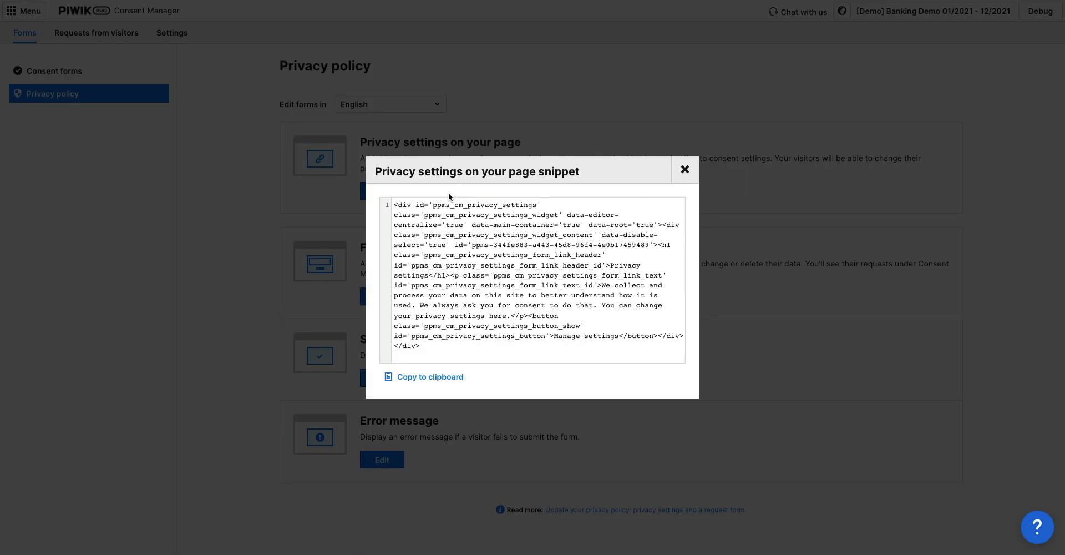
click(446, 377)
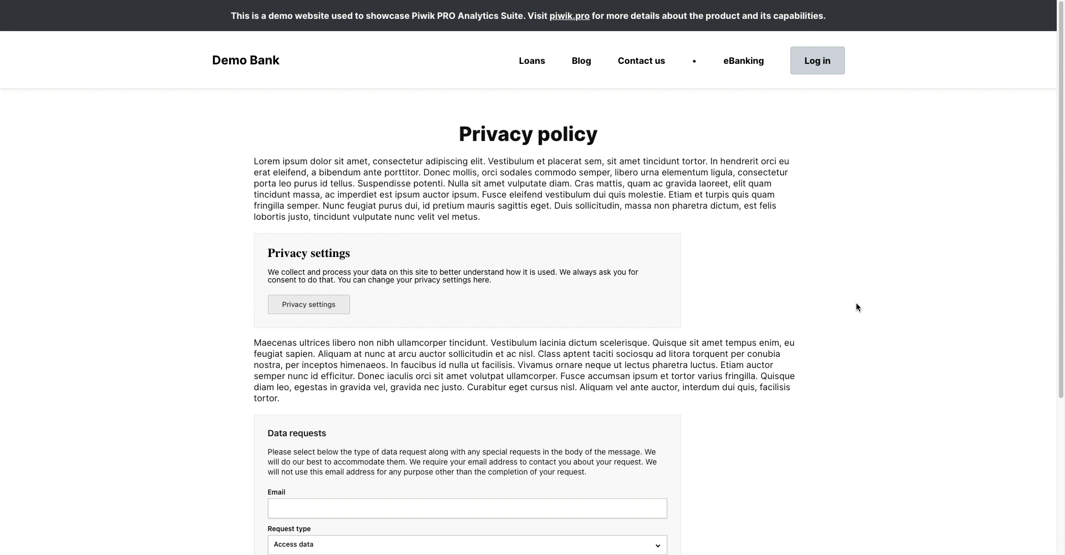
Open the privacy settings from the Demo Bank privacy policy page, turn off A/B testing and personalization, and save the choices.
click(326, 310)
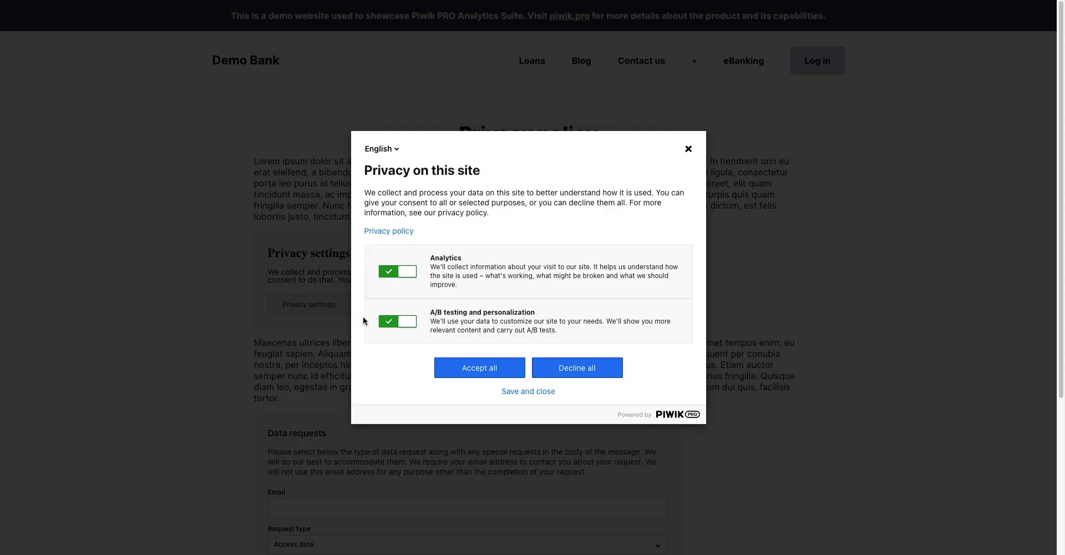
click(387, 325)
click(521, 393)
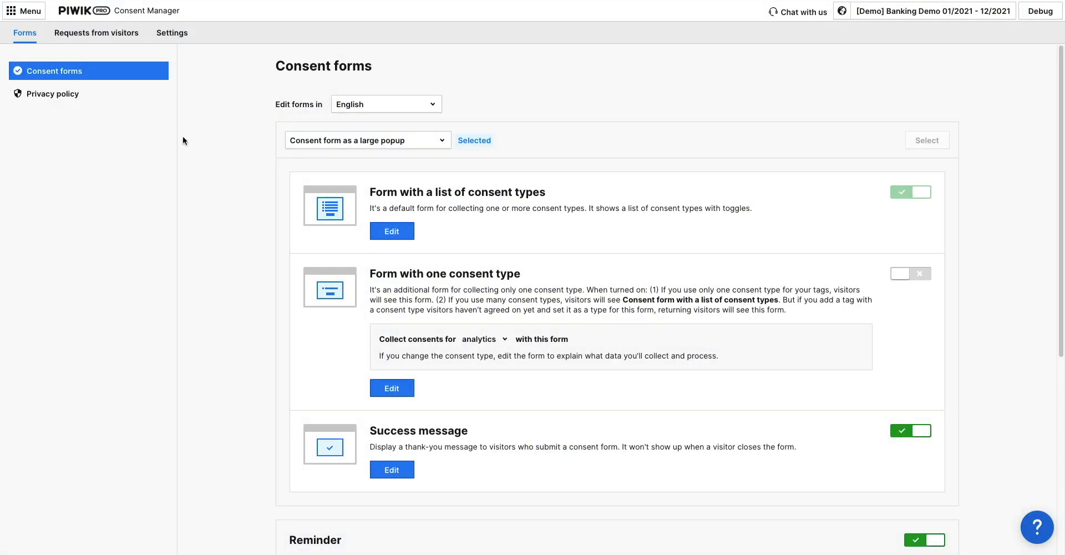
Open the privacy policy forms and choose English as the language to edit them in.
click(63, 94)
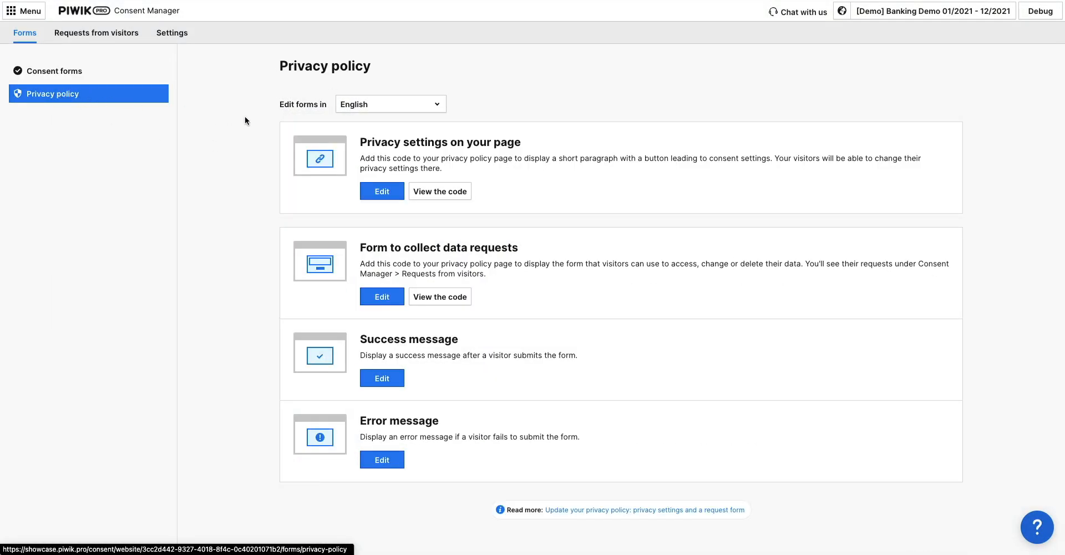
click(428, 106)
click(409, 171)
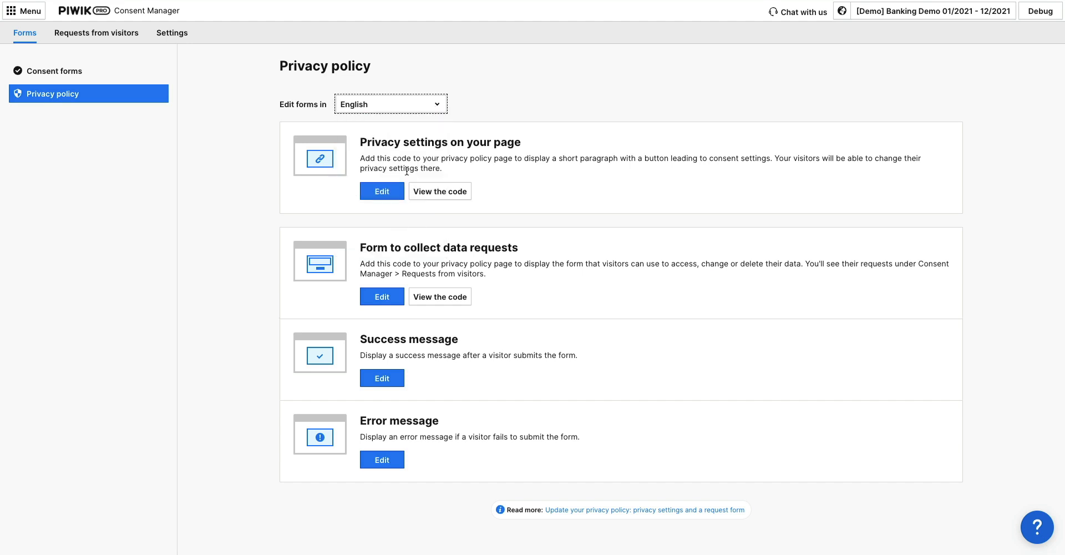
Set the paragraph's background color in the Form to collect data requests to light red f89e9eff and save the form.
click(381, 296)
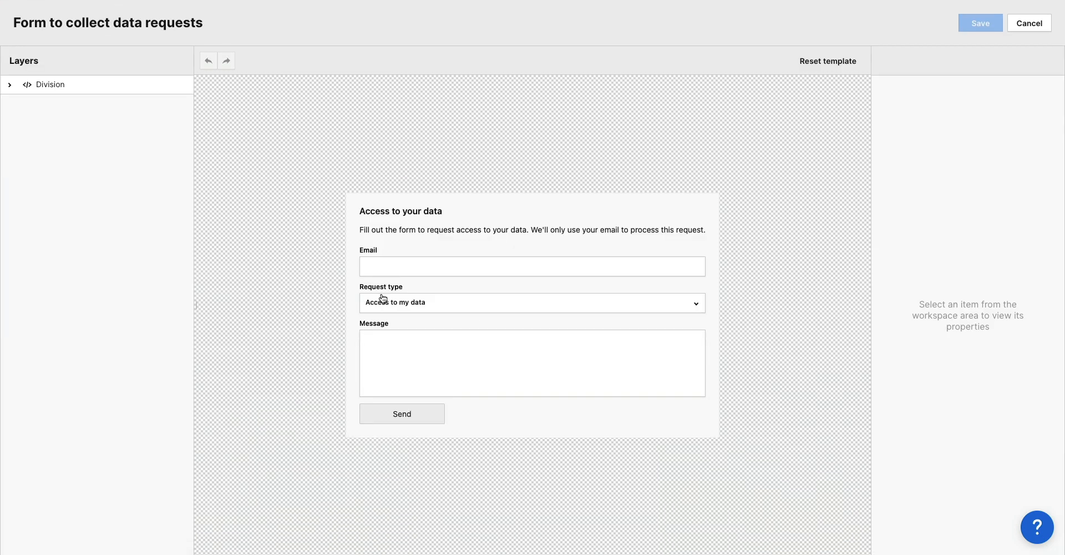
click(425, 228)
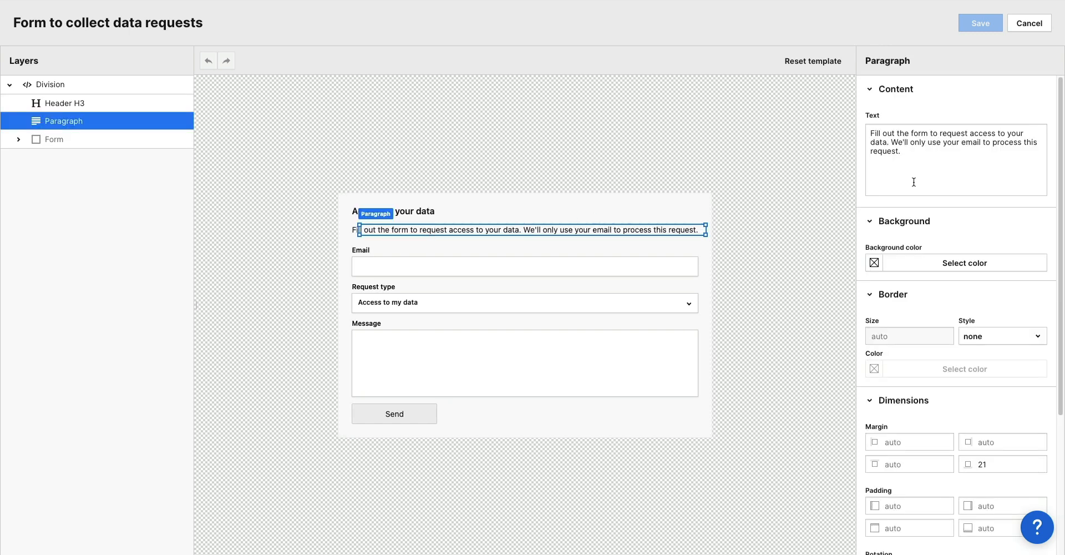
click(883, 265)
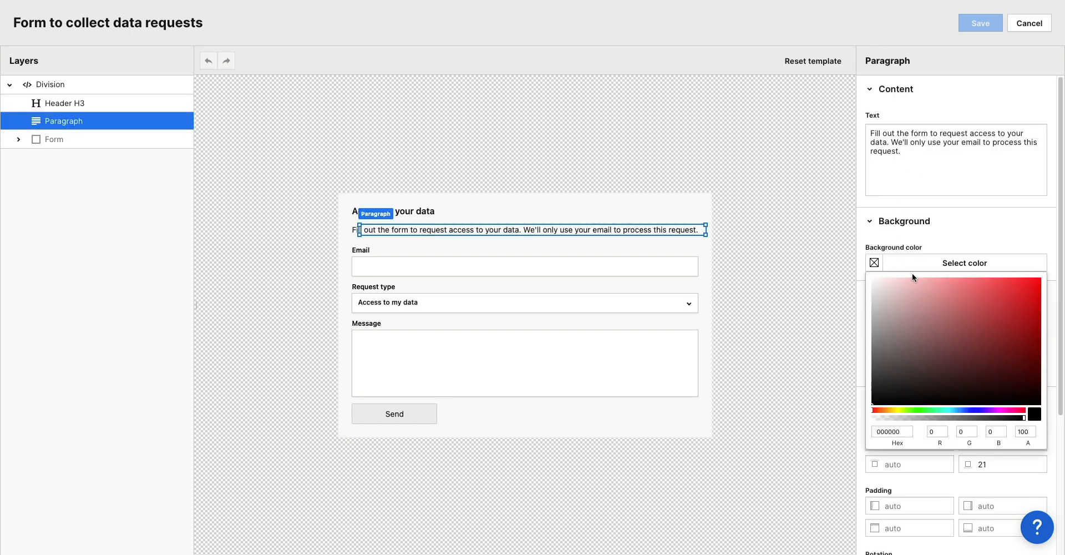
click(934, 280)
click(934, 239)
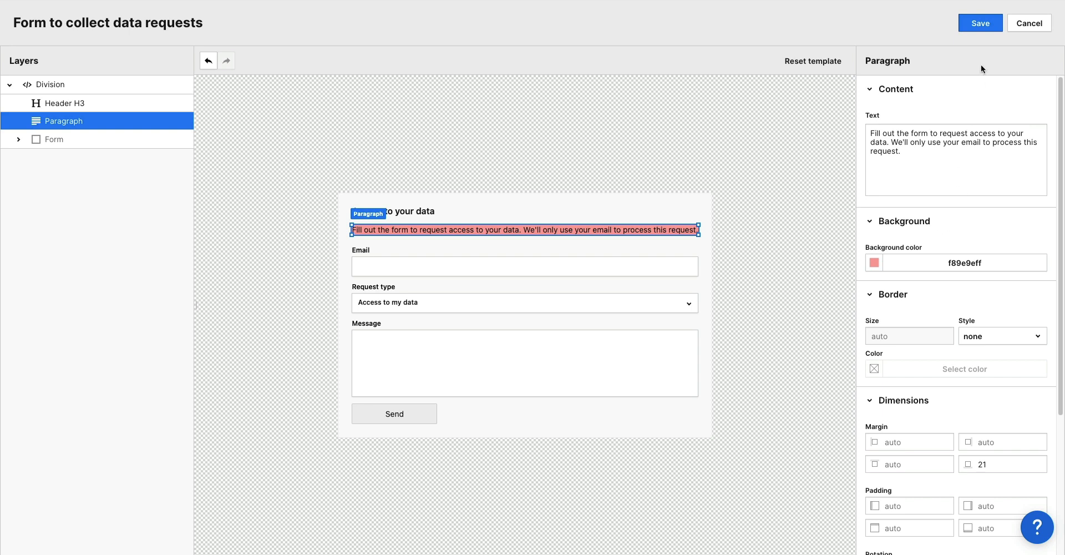
click(981, 24)
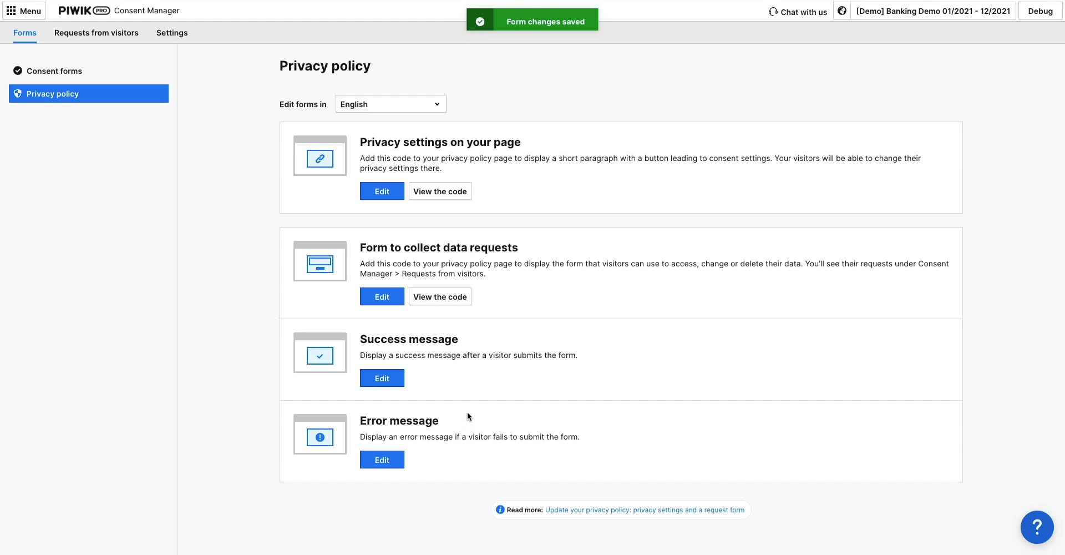
View the code of the Form to collect data requests and copy the snippet to the clipboard.
click(458, 299)
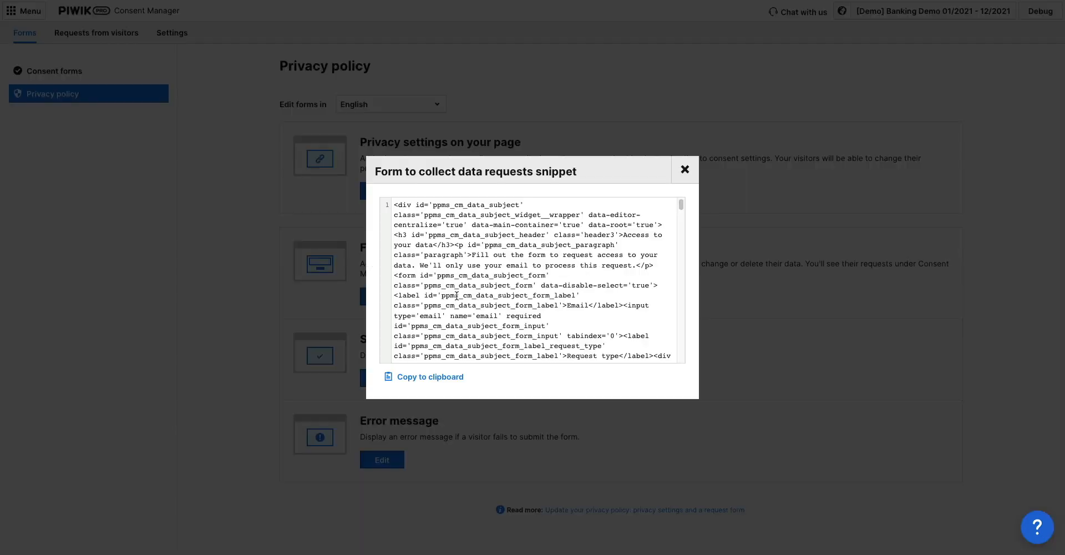
click(450, 376)
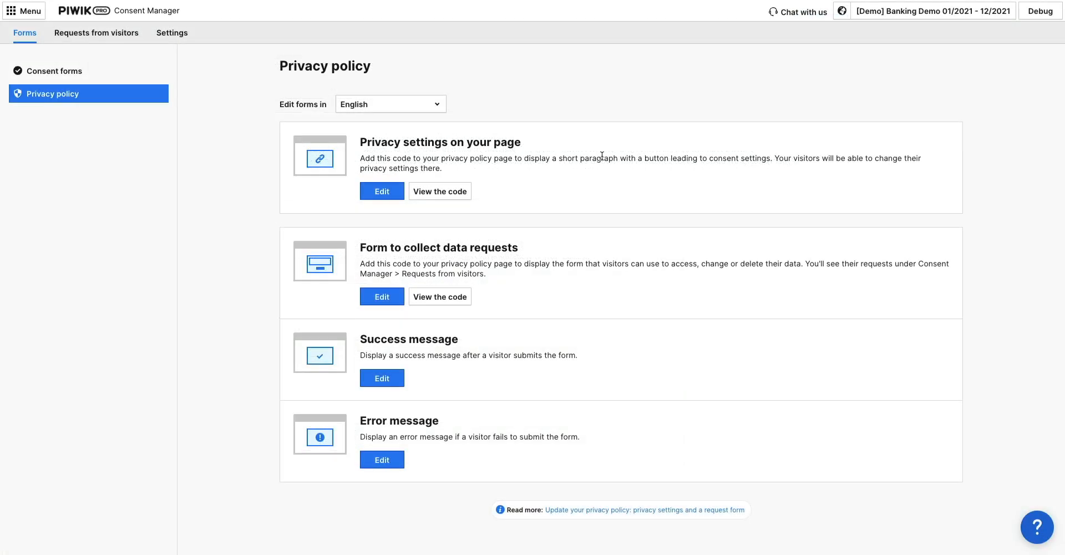
Review the requests from visitors and the Consent Manager settings for repeat consent, importing from another site or app, and form languages.
click(126, 36)
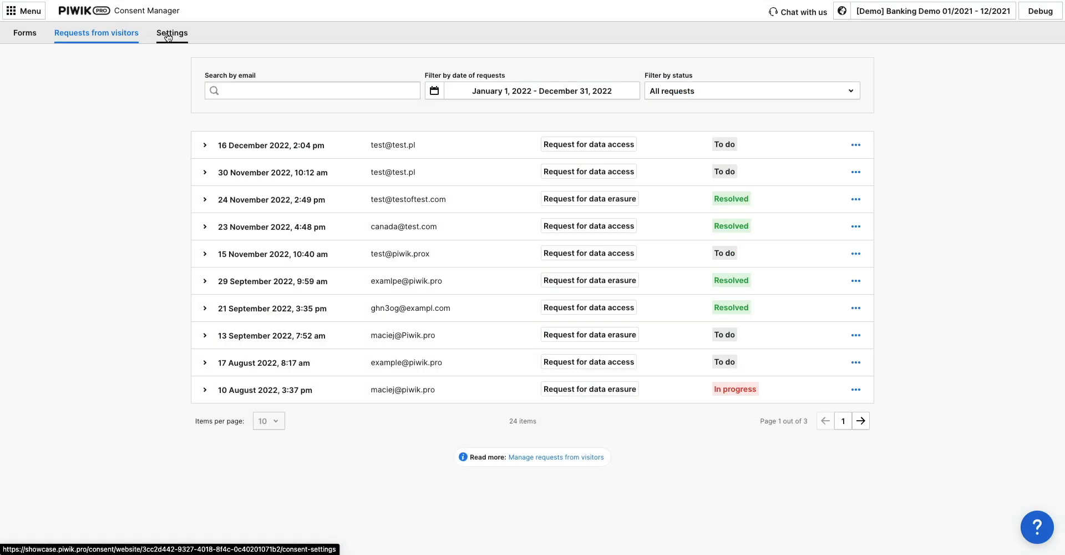
click(168, 36)
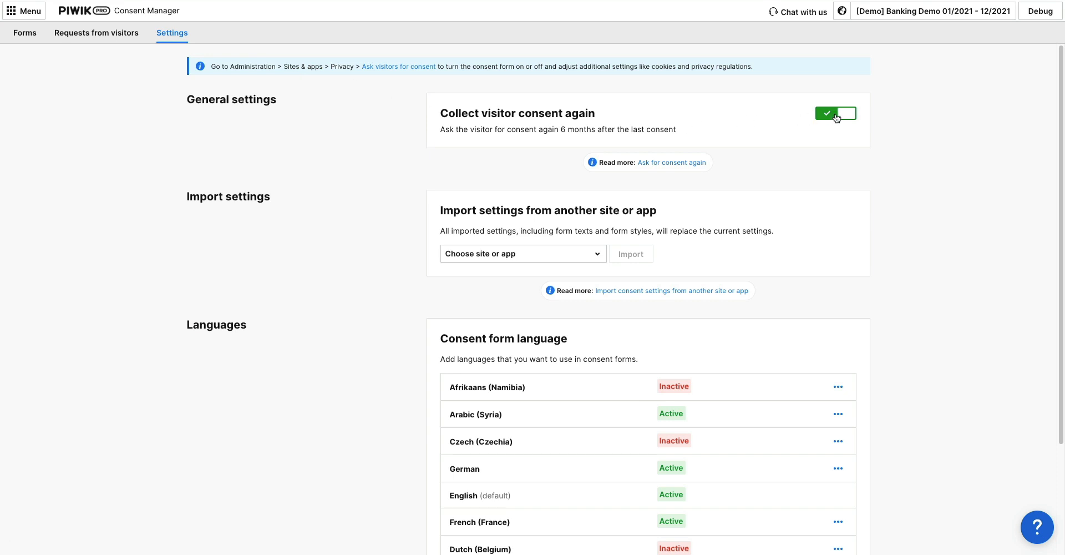
click(599, 255)
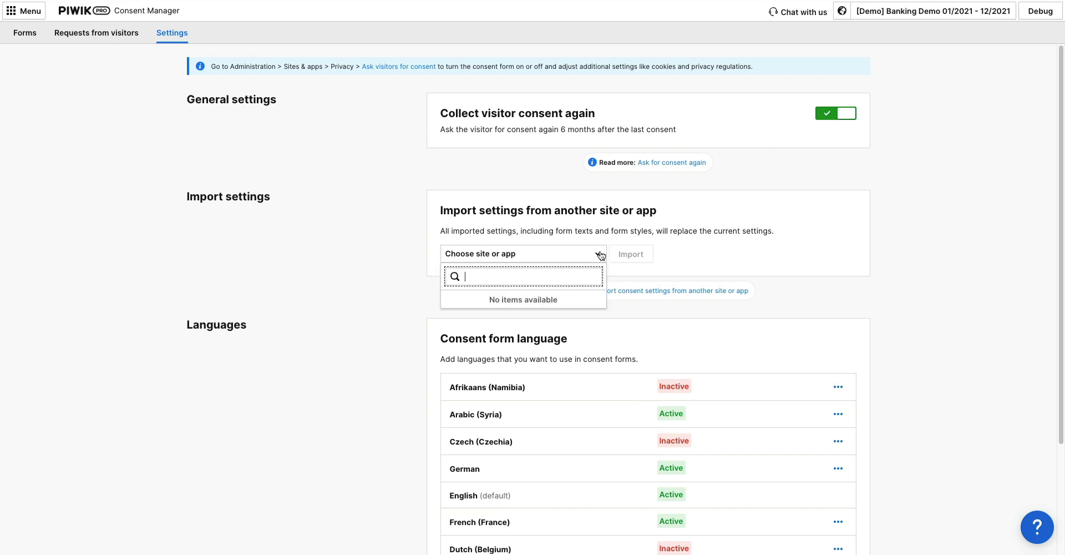
click(601, 255)
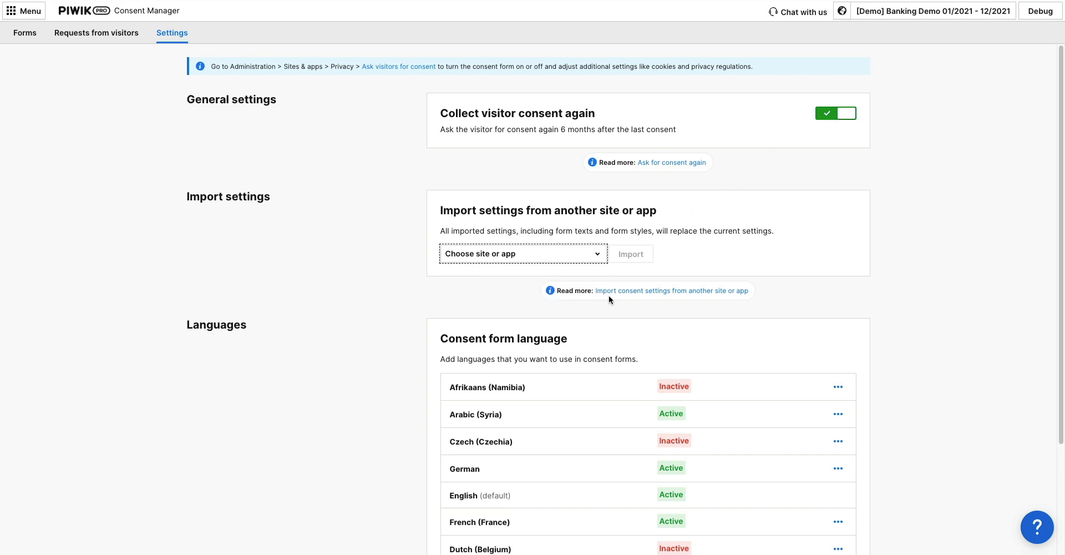
scroll(653, 359, down, 3)
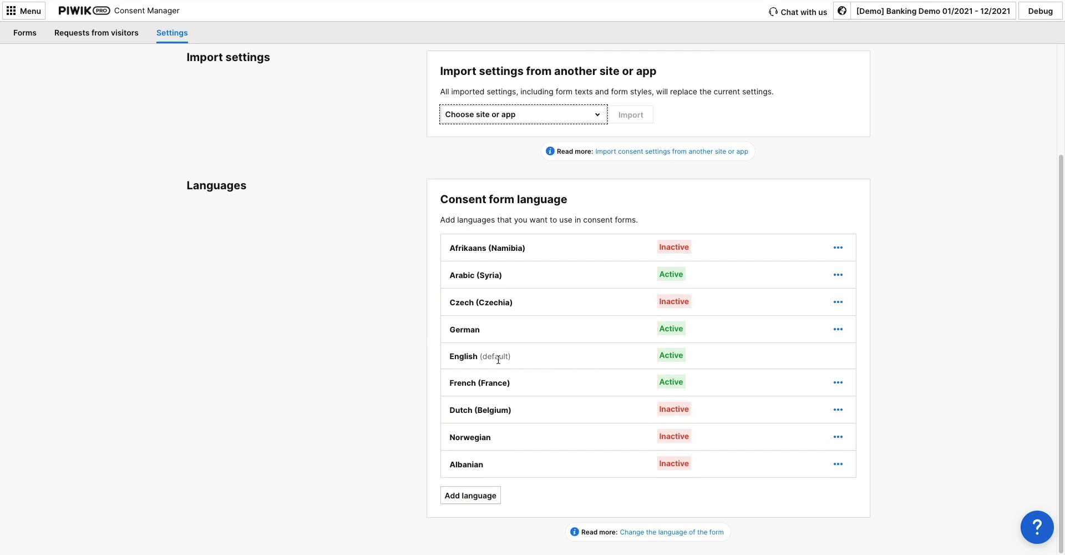